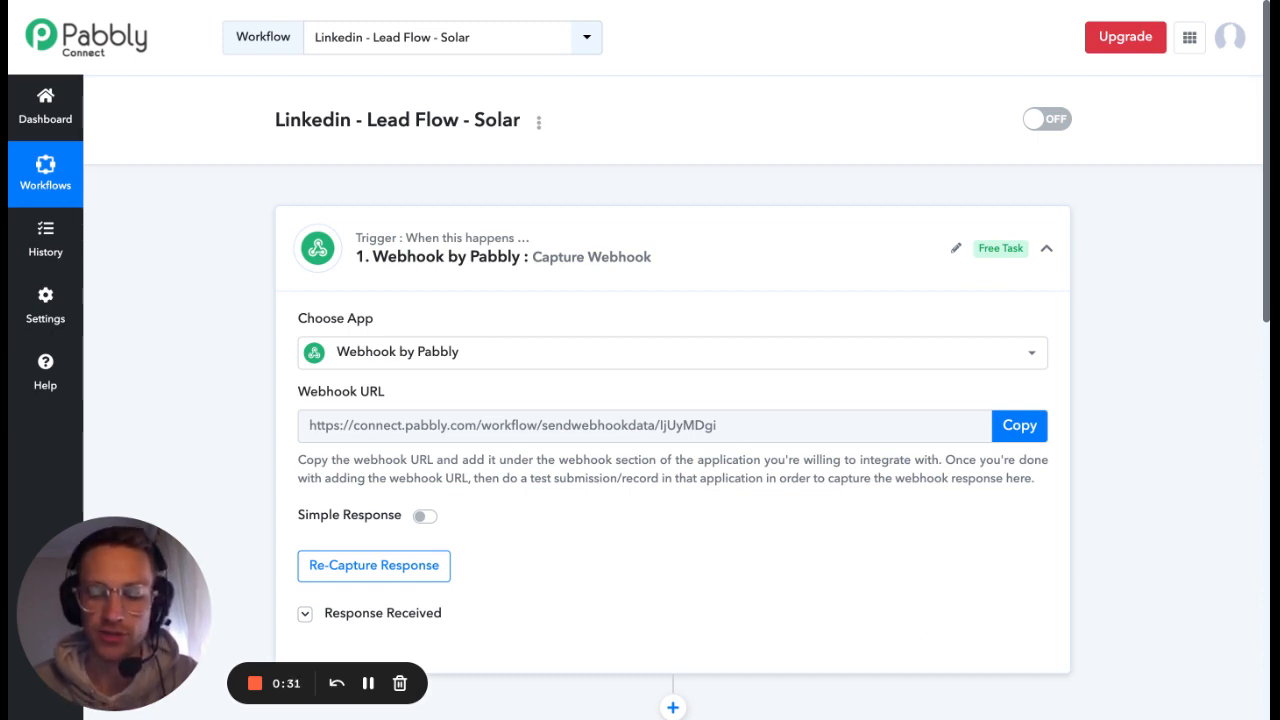
Examine the Webhook by Pabbly trigger and highlight its Webhook URL.
{"action": "scroll", "coordinate": [763, 294], "scroll_direction": "down", "scroll_amount": 4}
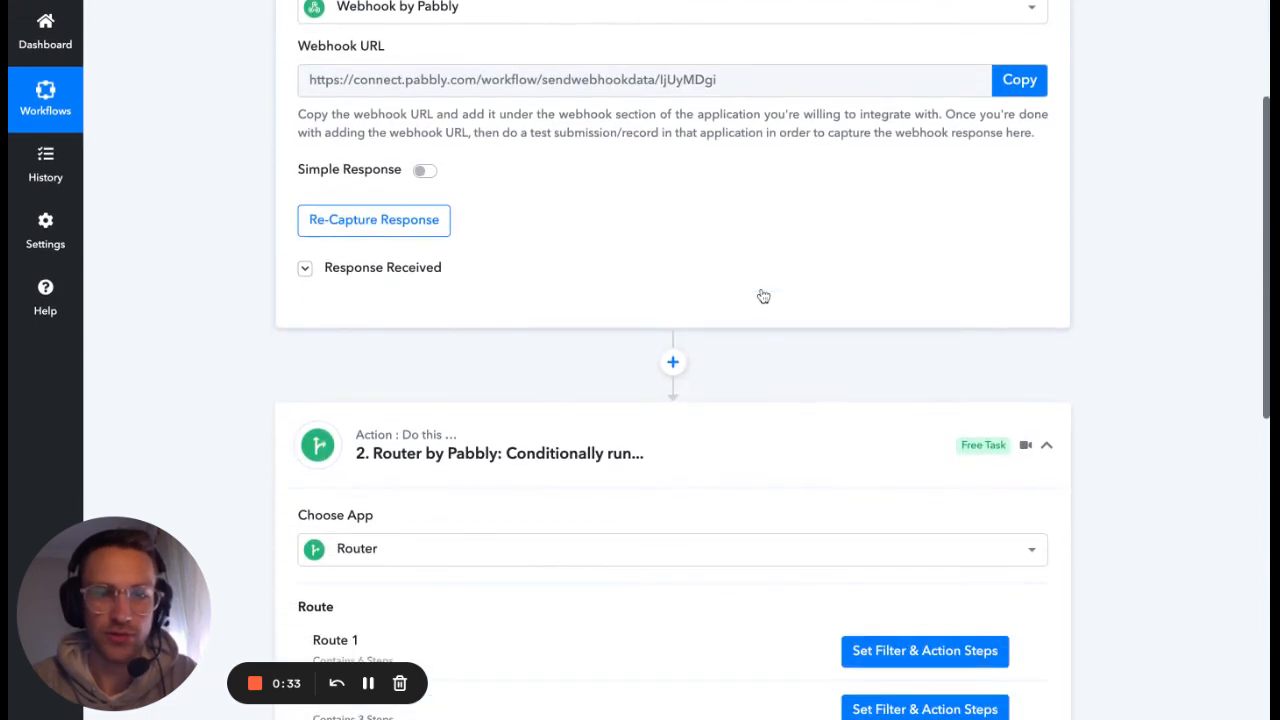
{"action": "scroll", "coordinate": [608, 521], "scroll_direction": "up", "scroll_amount": 2}
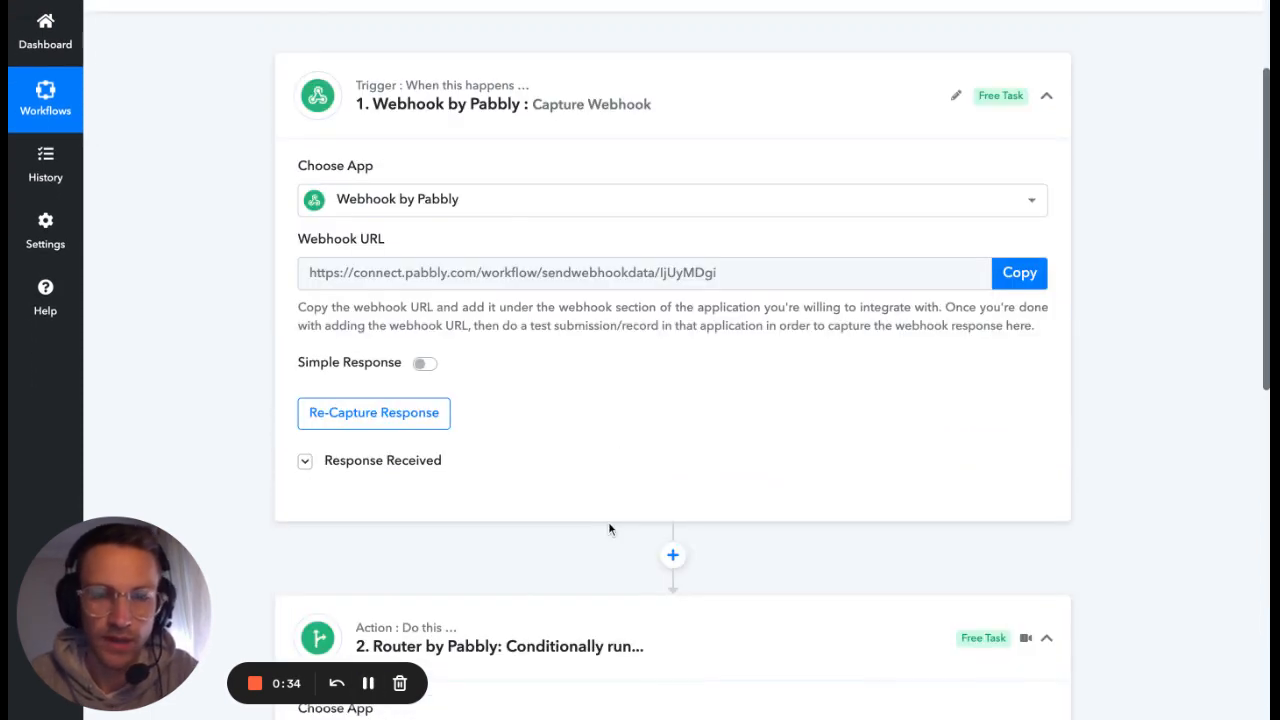
{"action": "left_click", "coordinate": [775, 276]}
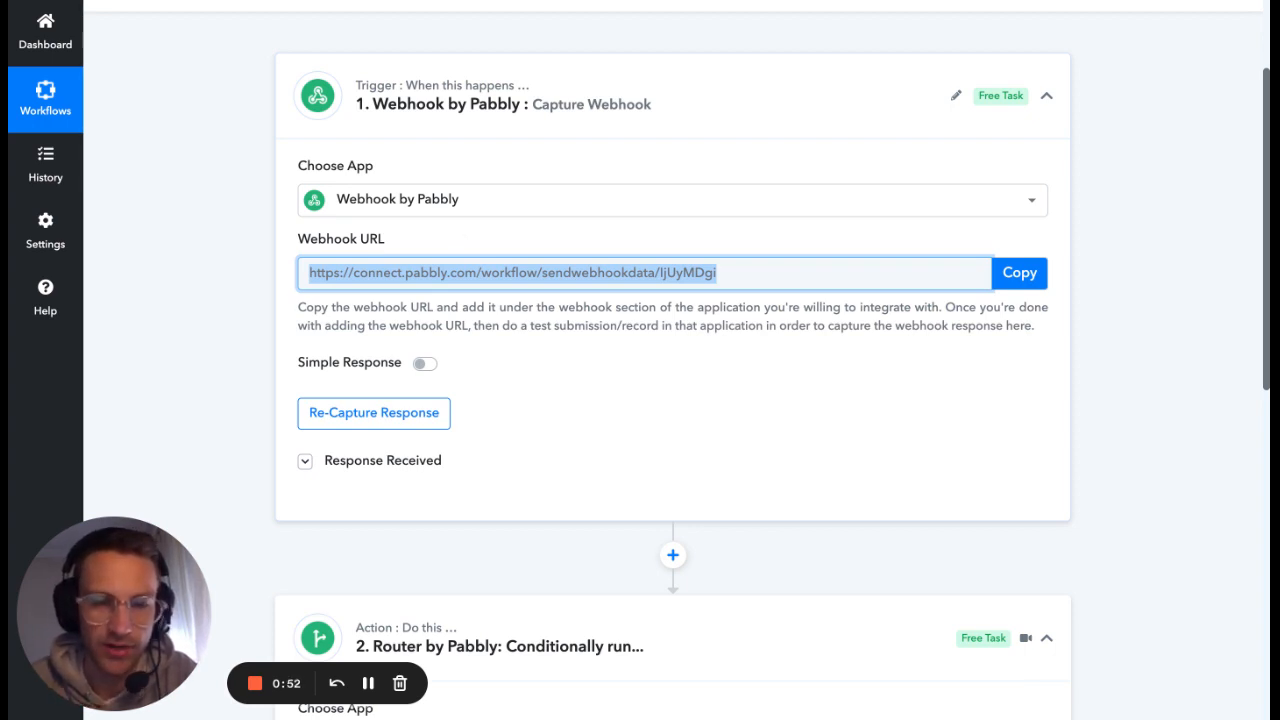
{"action": "left_click", "coordinate": [752, 273]}
{"action": "left_click_drag", "start_coordinate": [752, 273], "coordinate": [302, 271]}
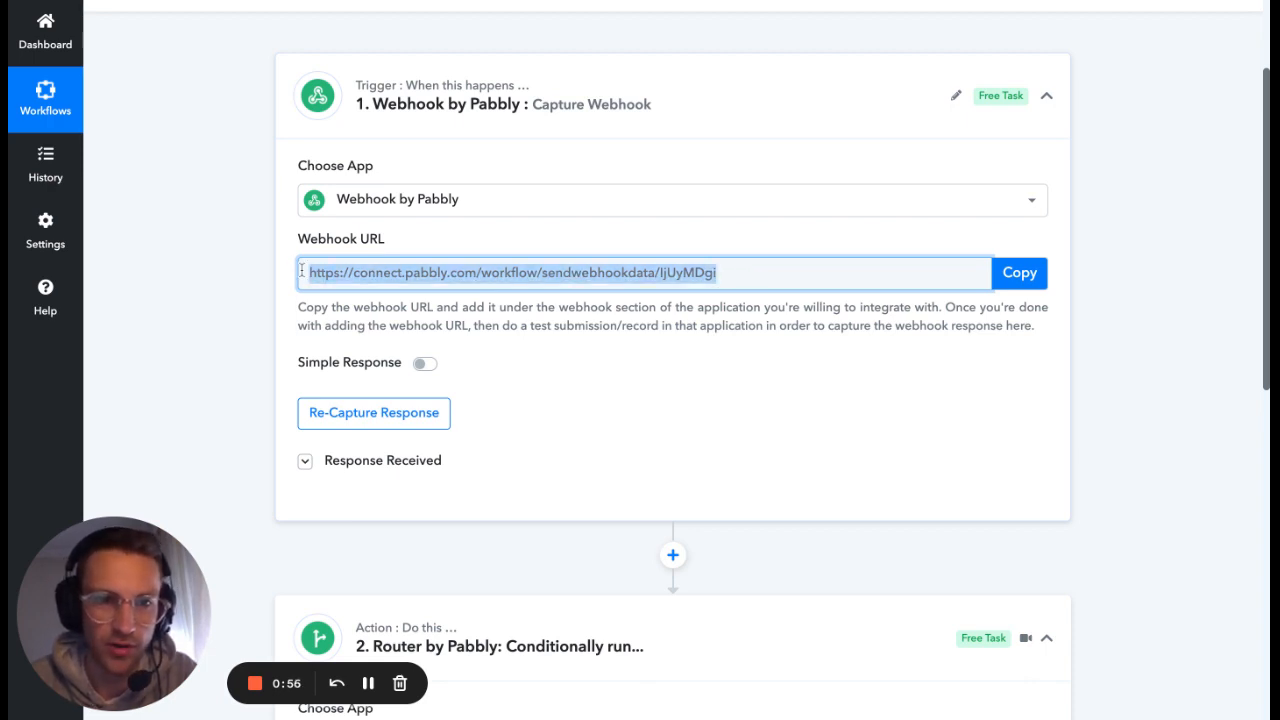
{"action": "left_click", "coordinate": [290, 274]}
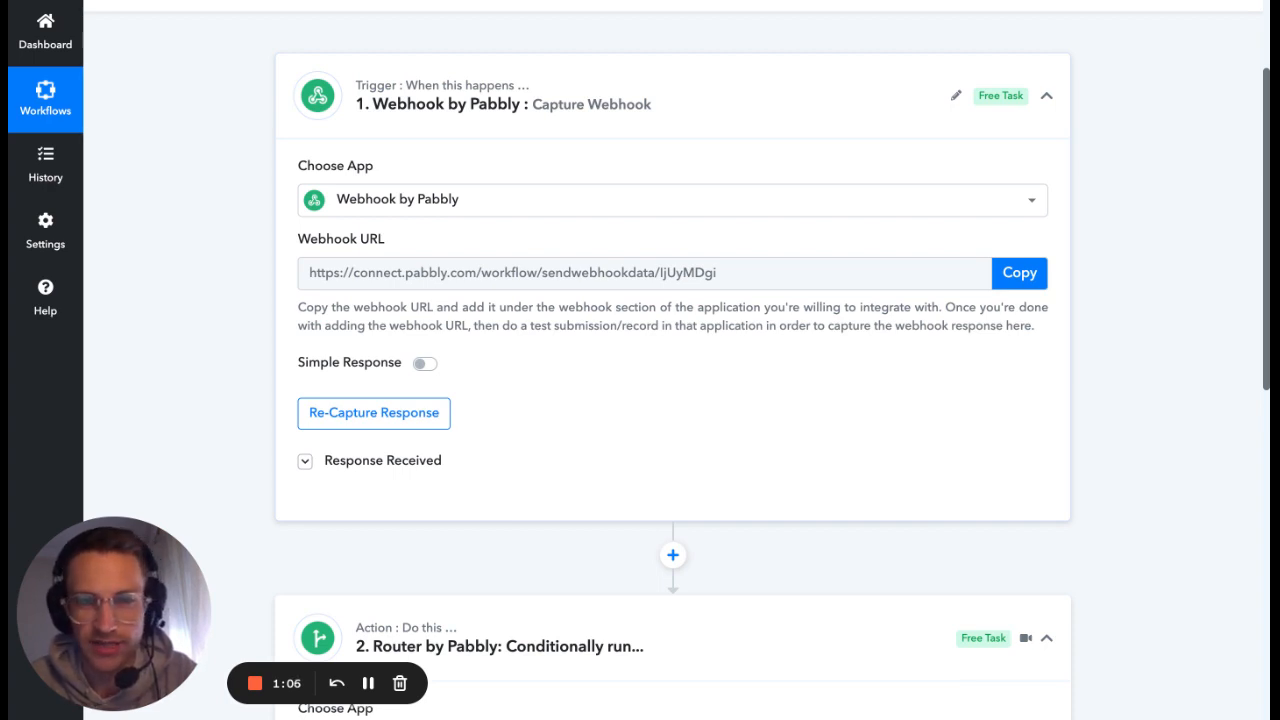
{"action": "left_click", "coordinate": [424, 280]}
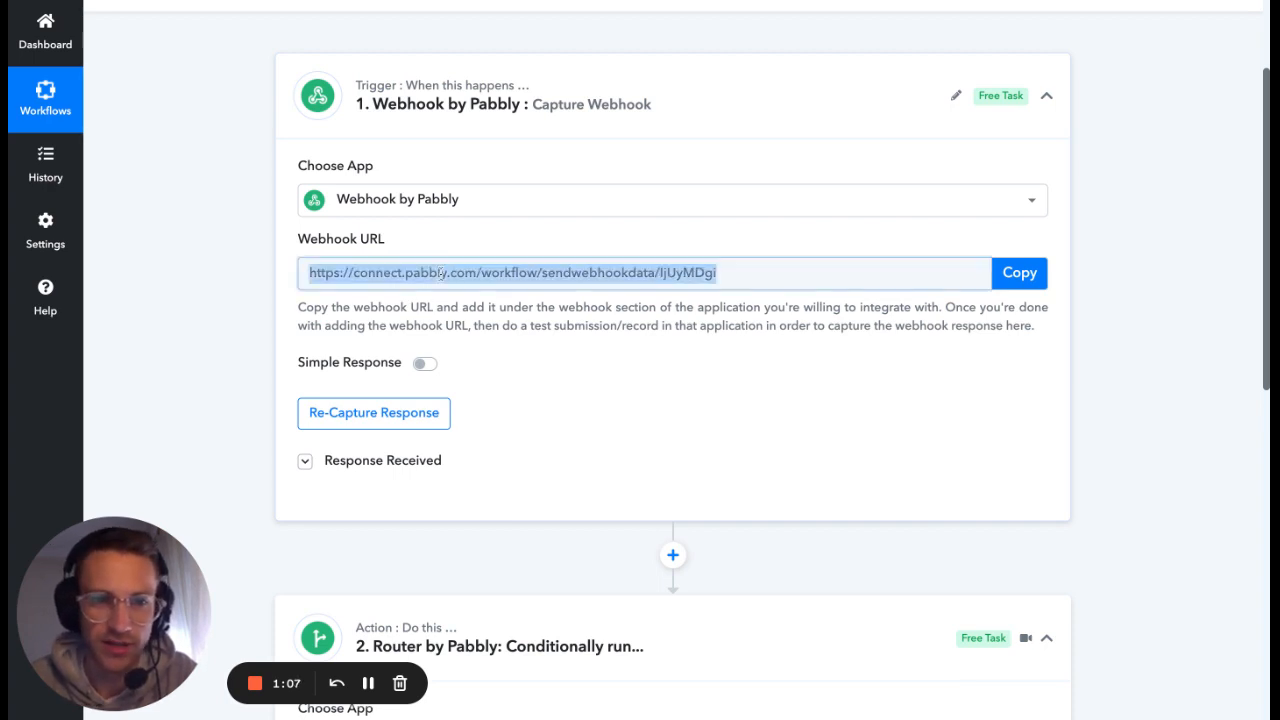
{"action": "left_click", "coordinate": [670, 242]}
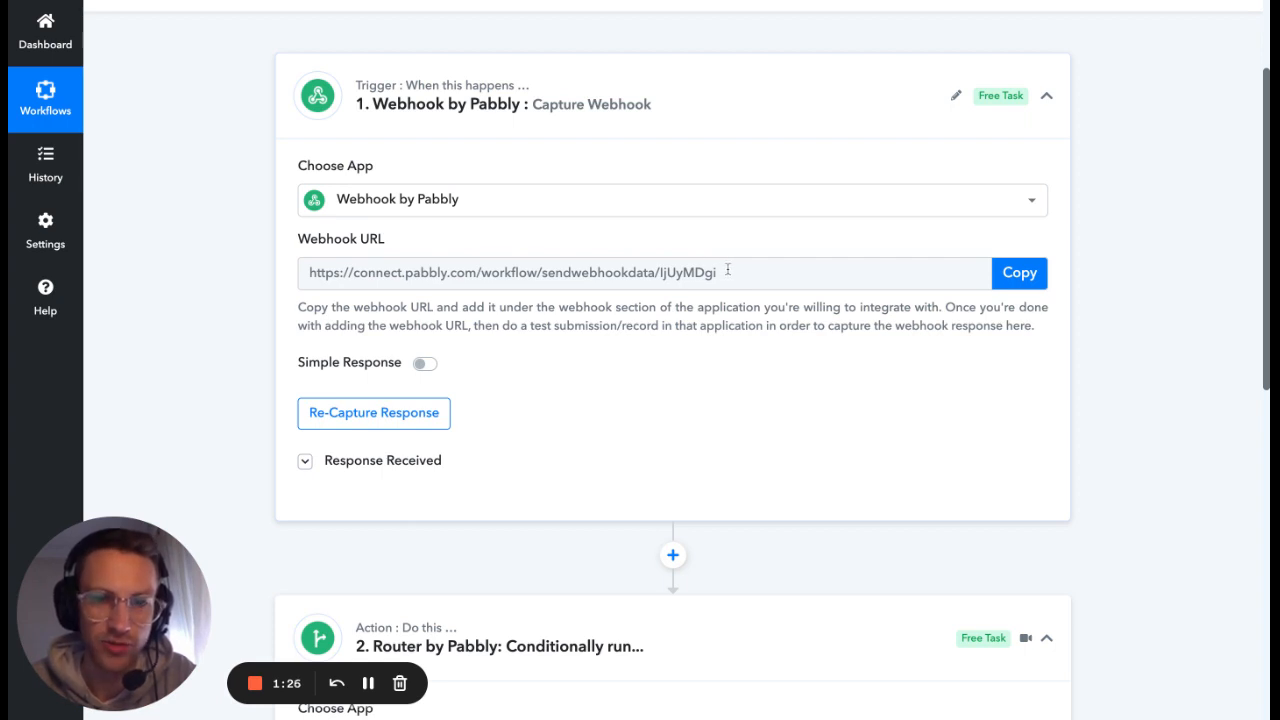
{"action": "left_click_drag", "start_coordinate": [730, 277], "coordinate": [306, 275]}
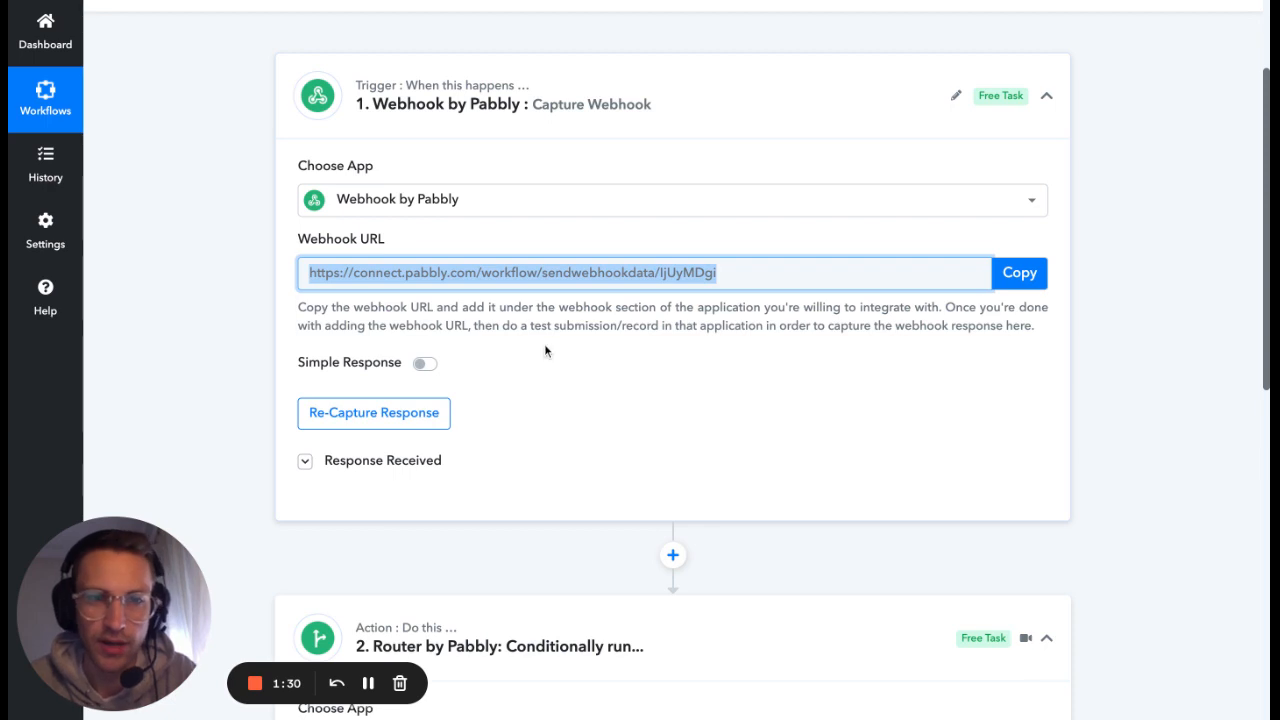
{"action": "left_click", "coordinate": [635, 358]}
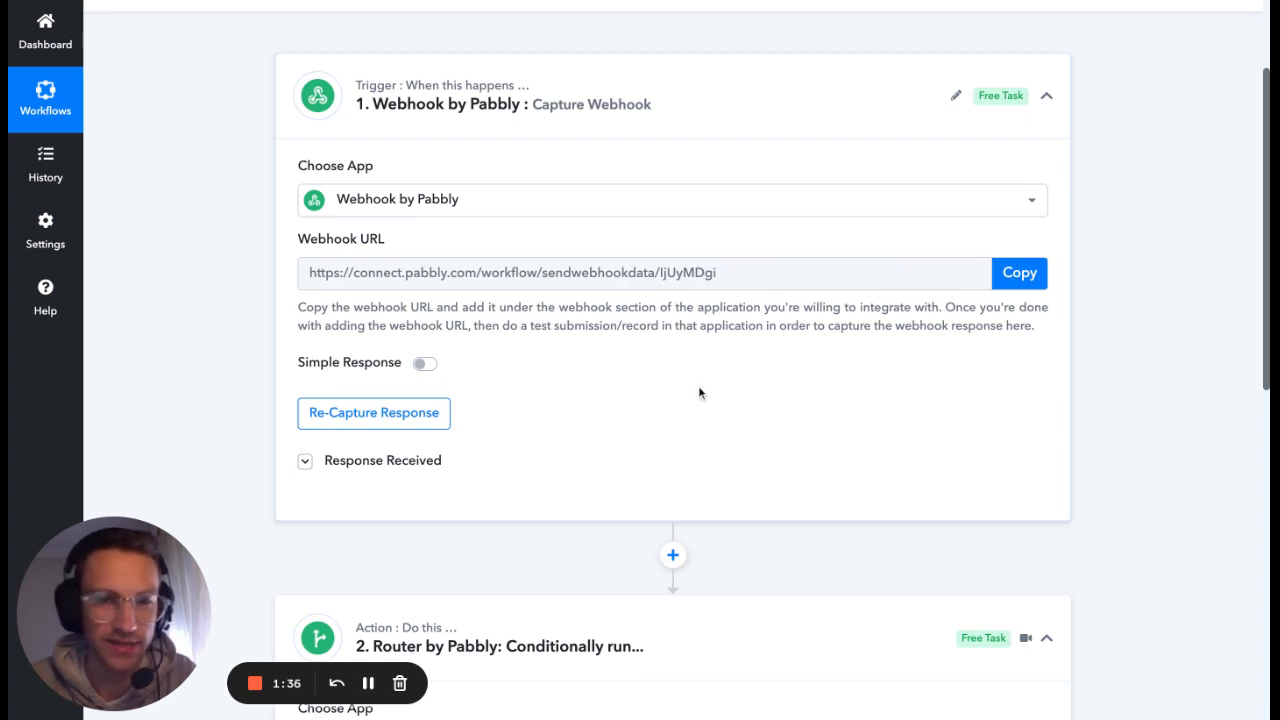
Review the router's routes and inspect the filter conditions of the Email + Phone route, then close the route.
{"action": "scroll", "coordinate": [698, 392], "scroll_direction": "down", "scroll_amount": 1}
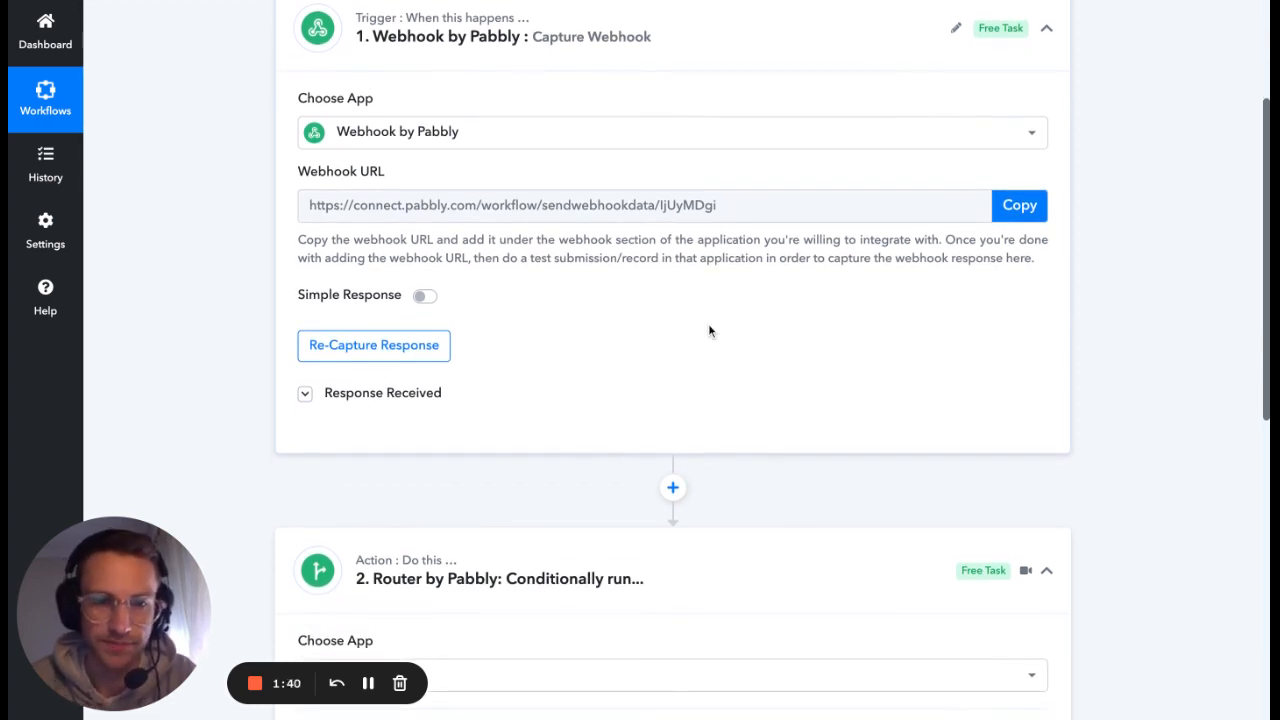
{"action": "scroll", "coordinate": [709, 331], "scroll_direction": "down", "scroll_amount": 1}
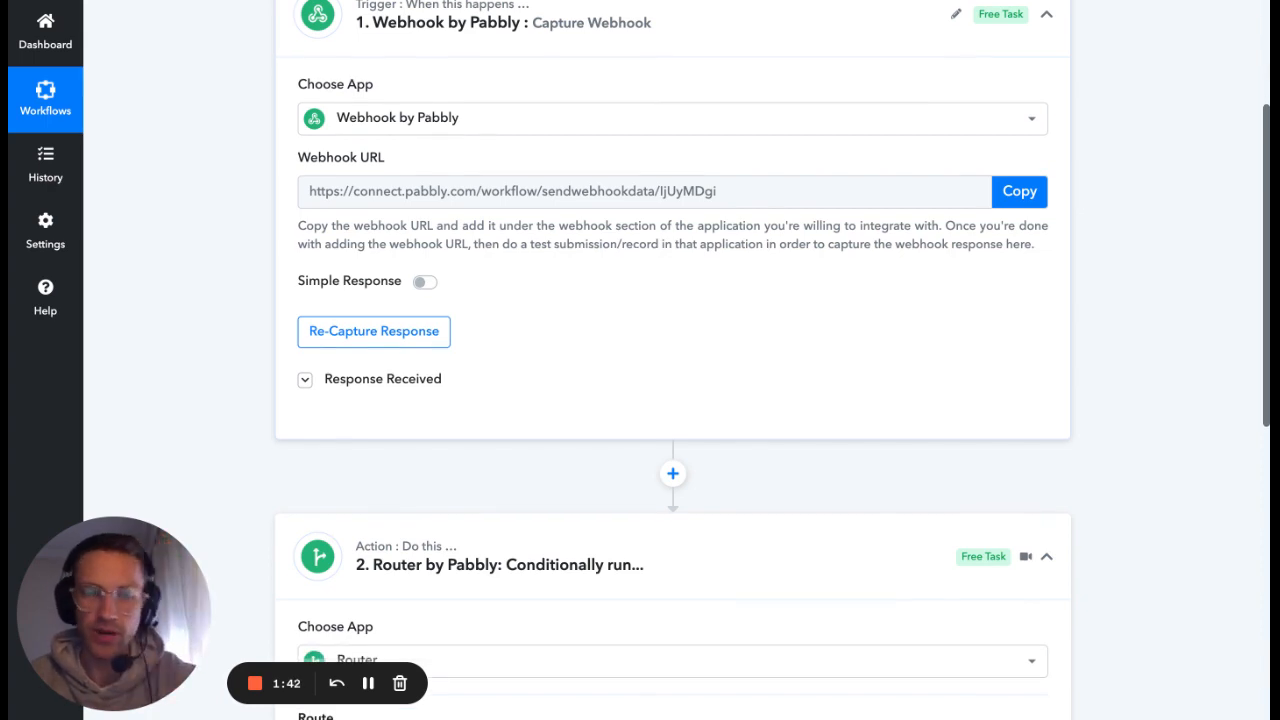
{"action": "scroll", "coordinate": [590, 235], "scroll_direction": "up", "scroll_amount": 1}
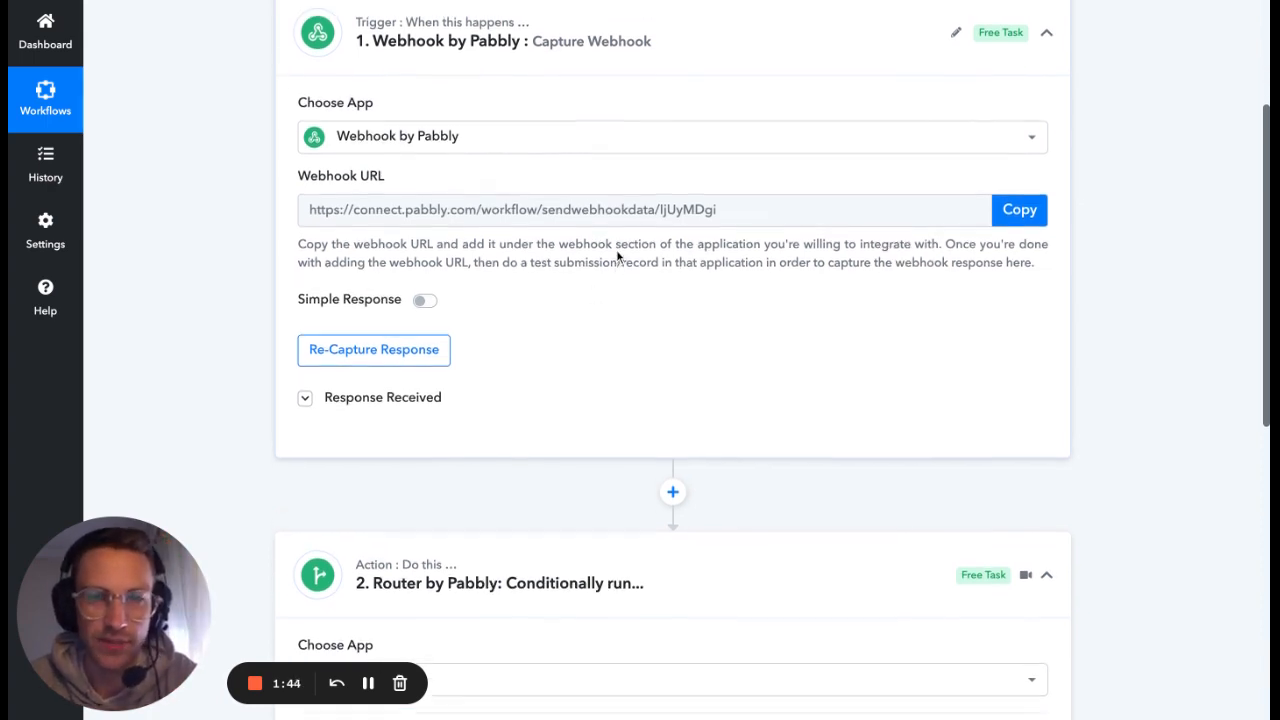
{"action": "scroll", "coordinate": [616, 256], "scroll_direction": "down", "scroll_amount": 5}
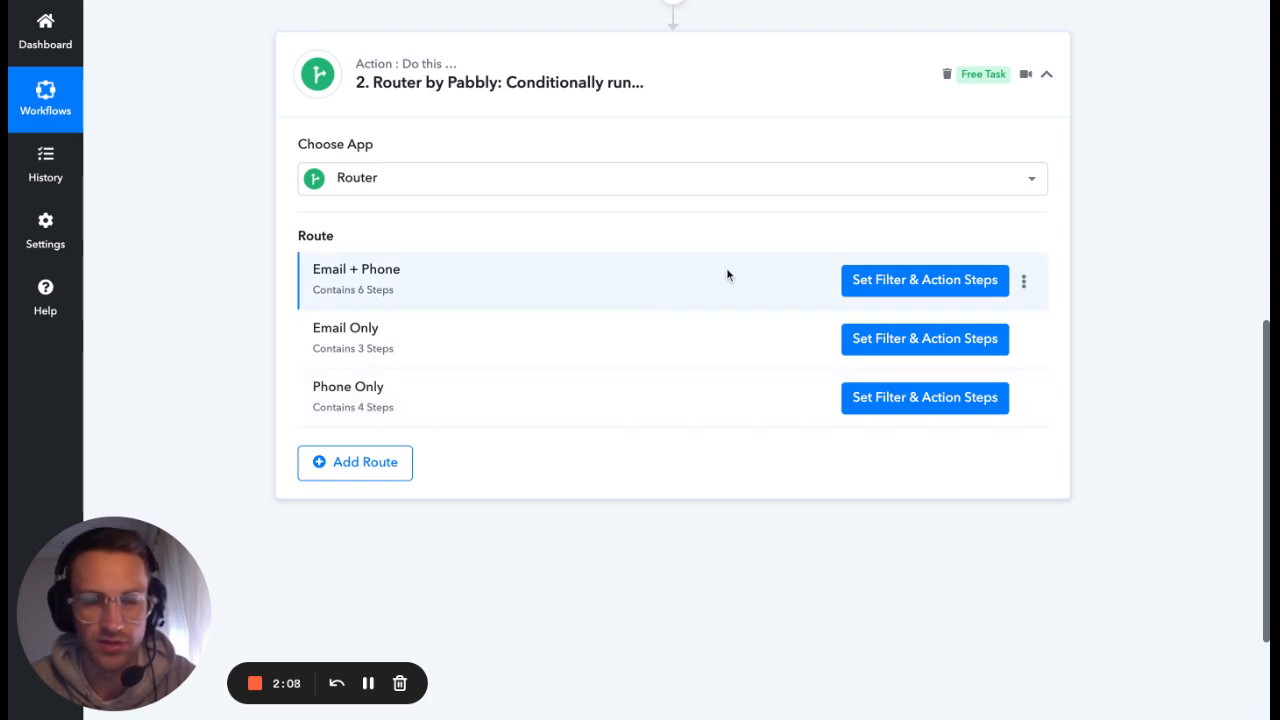
{"action": "left_click", "coordinate": [911, 285]}
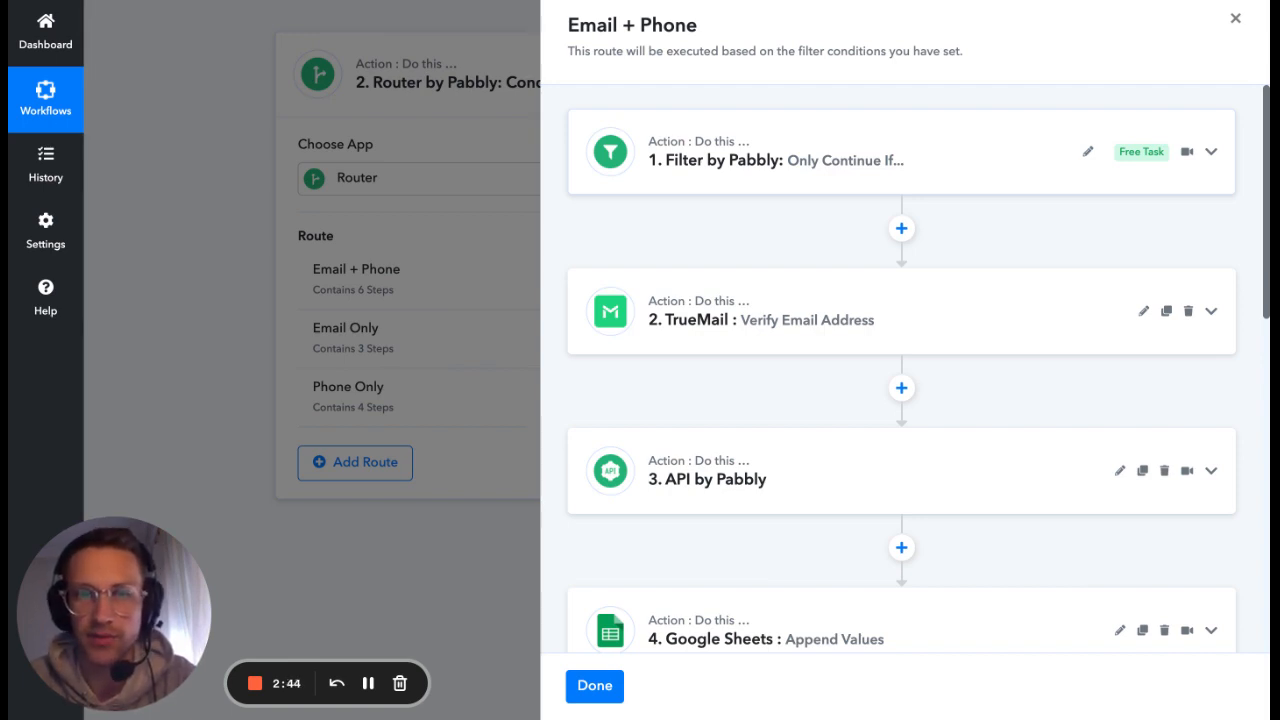
{"action": "left_click", "coordinate": [1211, 152]}
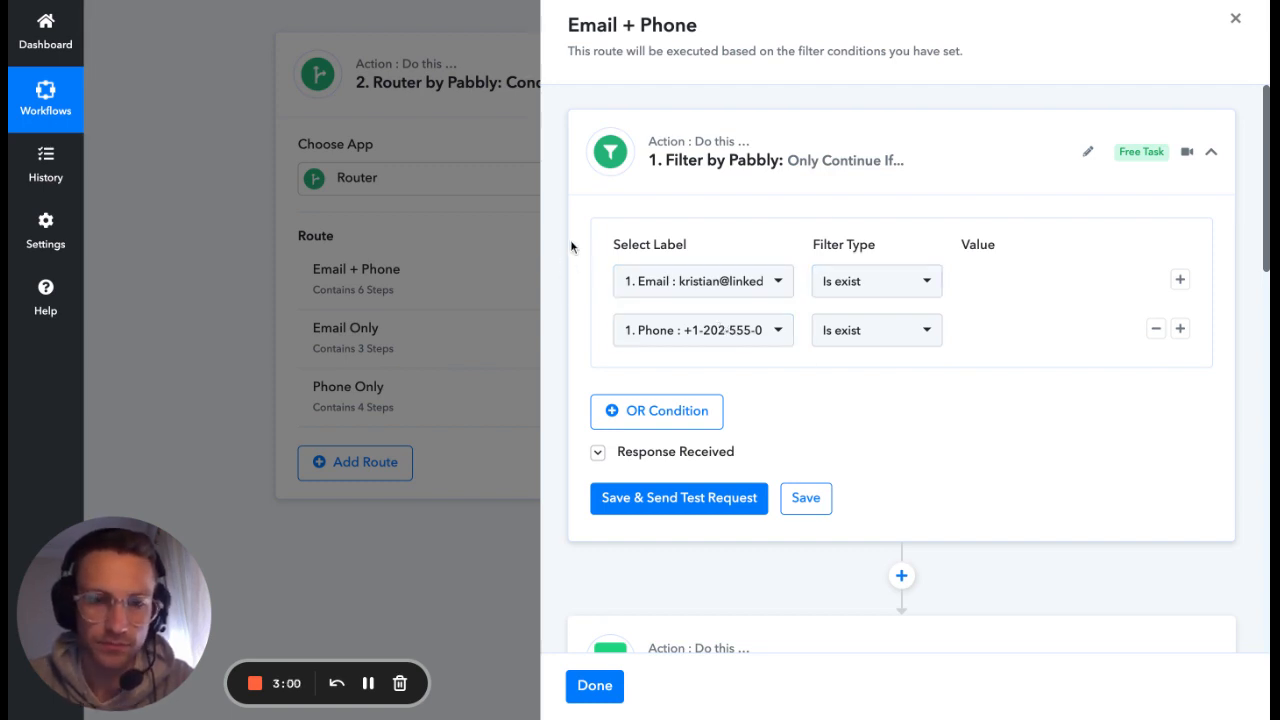
{"action": "left_click", "coordinate": [1232, 16]}
{"action": "scroll", "coordinate": [613, 336], "scroll_direction": "up", "scroll_amount": 1}
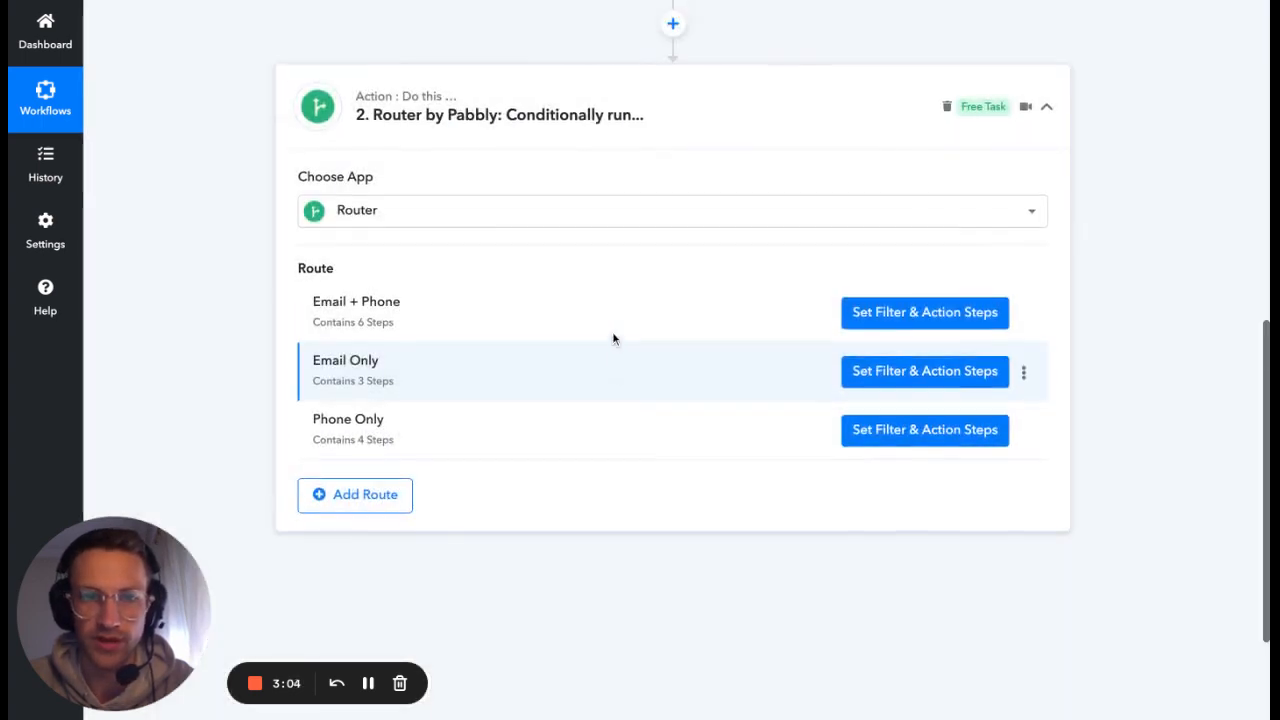
Expand the webhook trigger's received response and highlight the Website value.
{"action": "scroll", "coordinate": [612, 331], "scroll_direction": "up", "scroll_amount": 6}
{"action": "scroll", "coordinate": [614, 383], "scroll_direction": "down", "scroll_amount": 1}
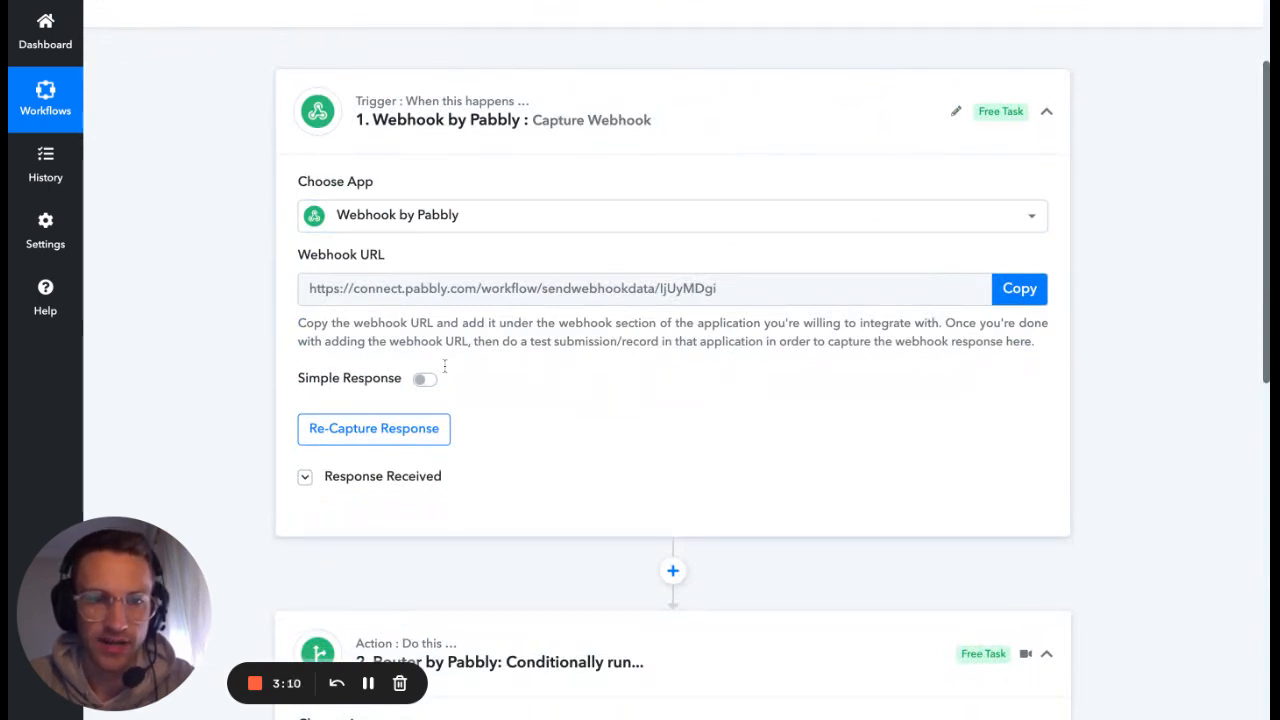
{"action": "left_click", "coordinate": [400, 477]}
{"action": "scroll", "coordinate": [668, 445], "scroll_direction": "down", "scroll_amount": 3}
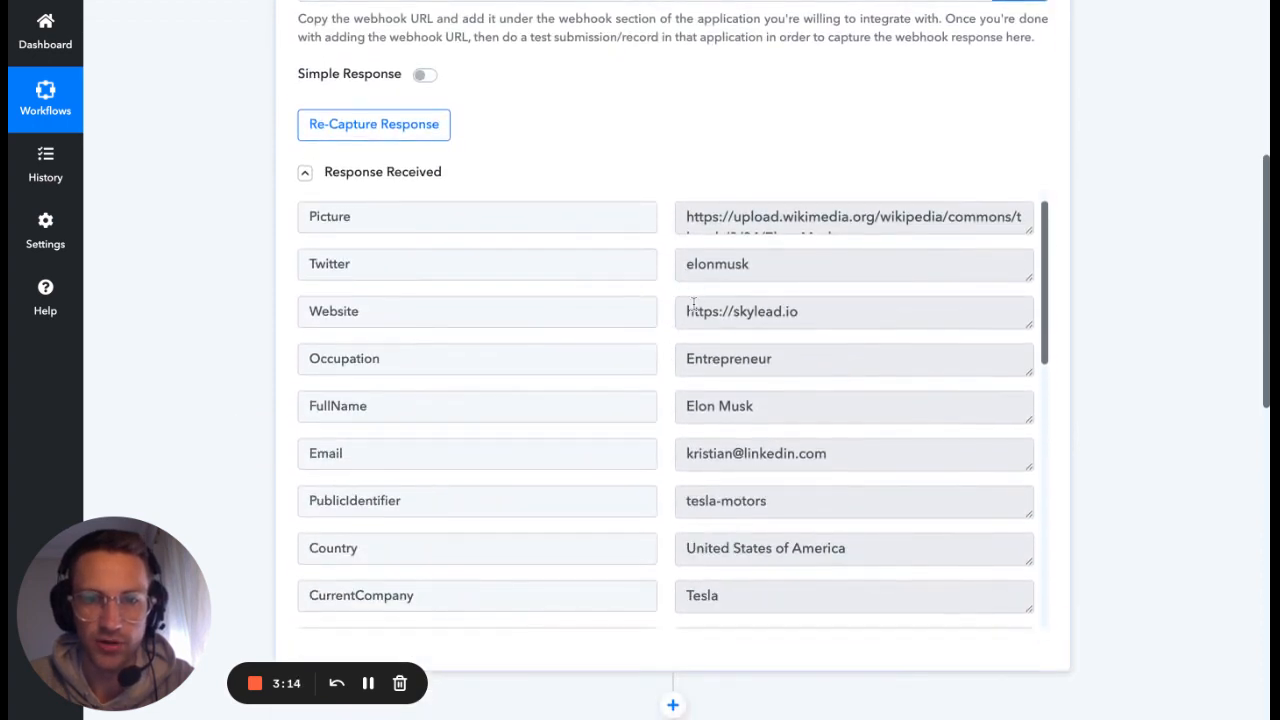
{"action": "scroll", "coordinate": [676, 290], "scroll_direction": "down", "scroll_amount": 1}
{"action": "left_click_drag", "start_coordinate": [800, 260], "coordinate": [666, 257]}
{"action": "left_click", "coordinate": [667, 262]}
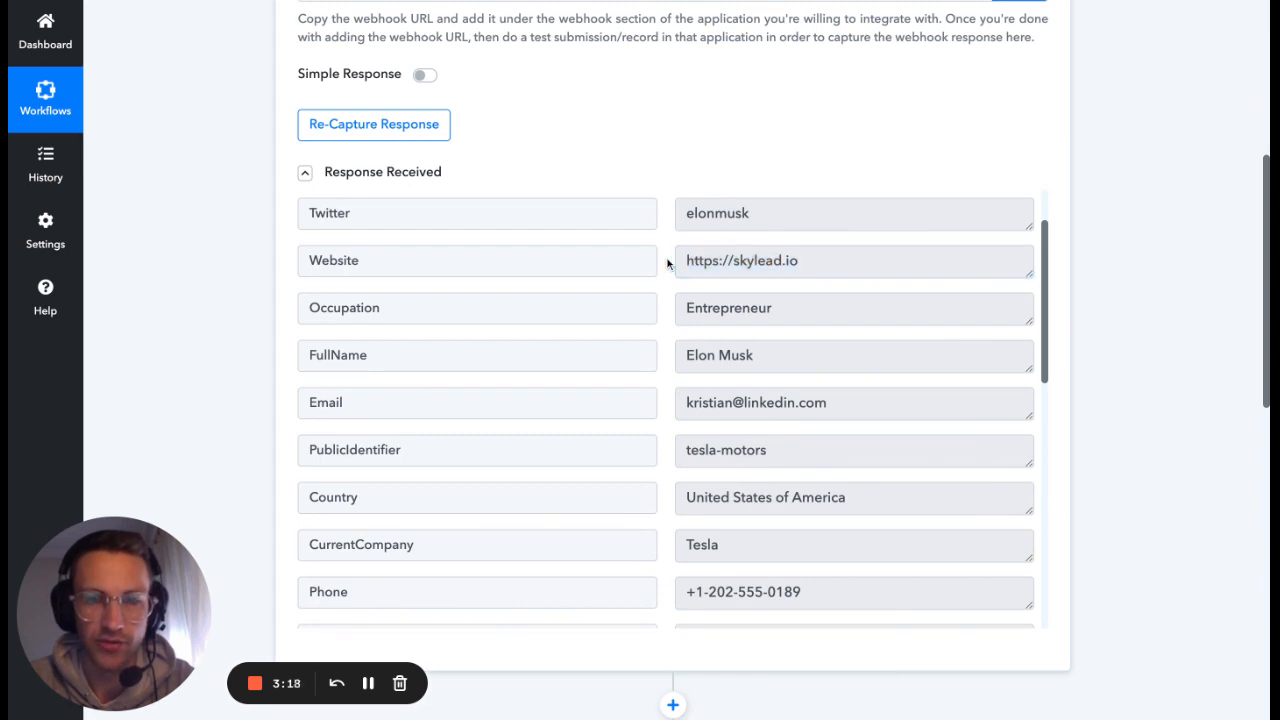
Highlight the Email value in the webhook response, review the remaining fields down to CampaignName, and collapse the response.
{"action": "scroll", "coordinate": [668, 263], "scroll_direction": "down", "scroll_amount": 1}
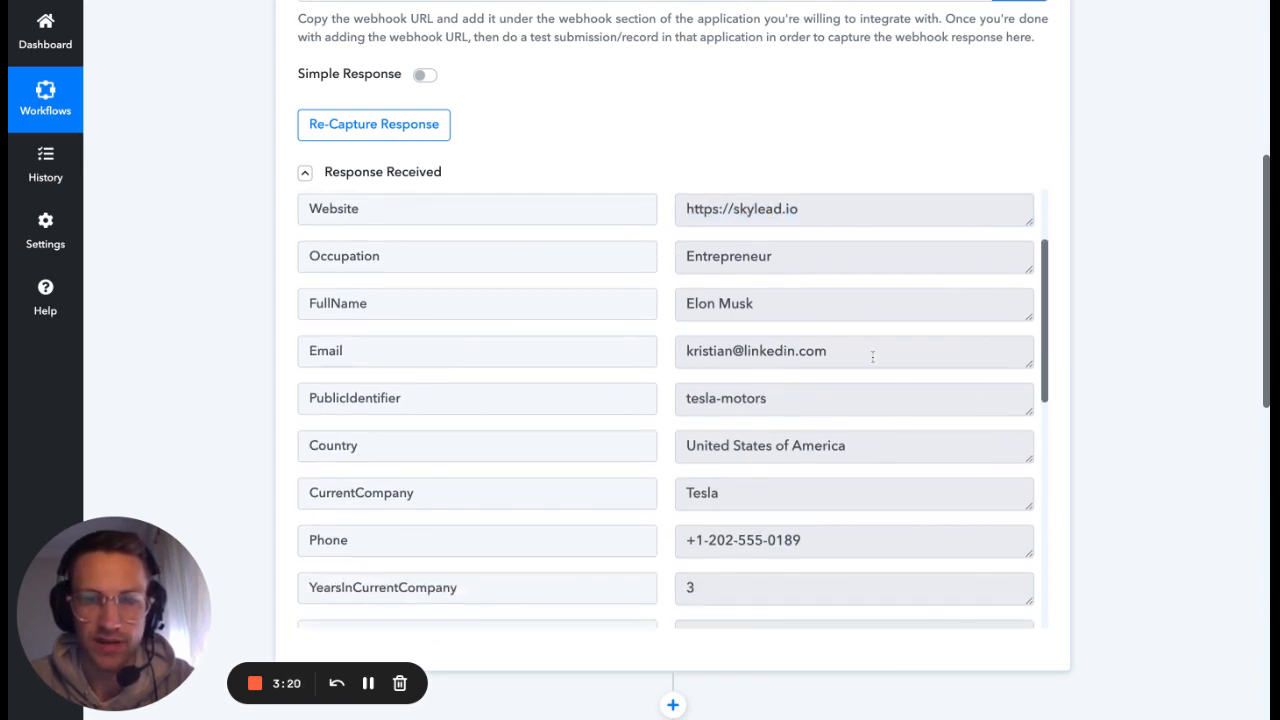
{"action": "left_click_drag", "start_coordinate": [872, 357], "coordinate": [670, 345]}
{"action": "scroll", "coordinate": [700, 450], "scroll_direction": "down", "scroll_amount": 2}
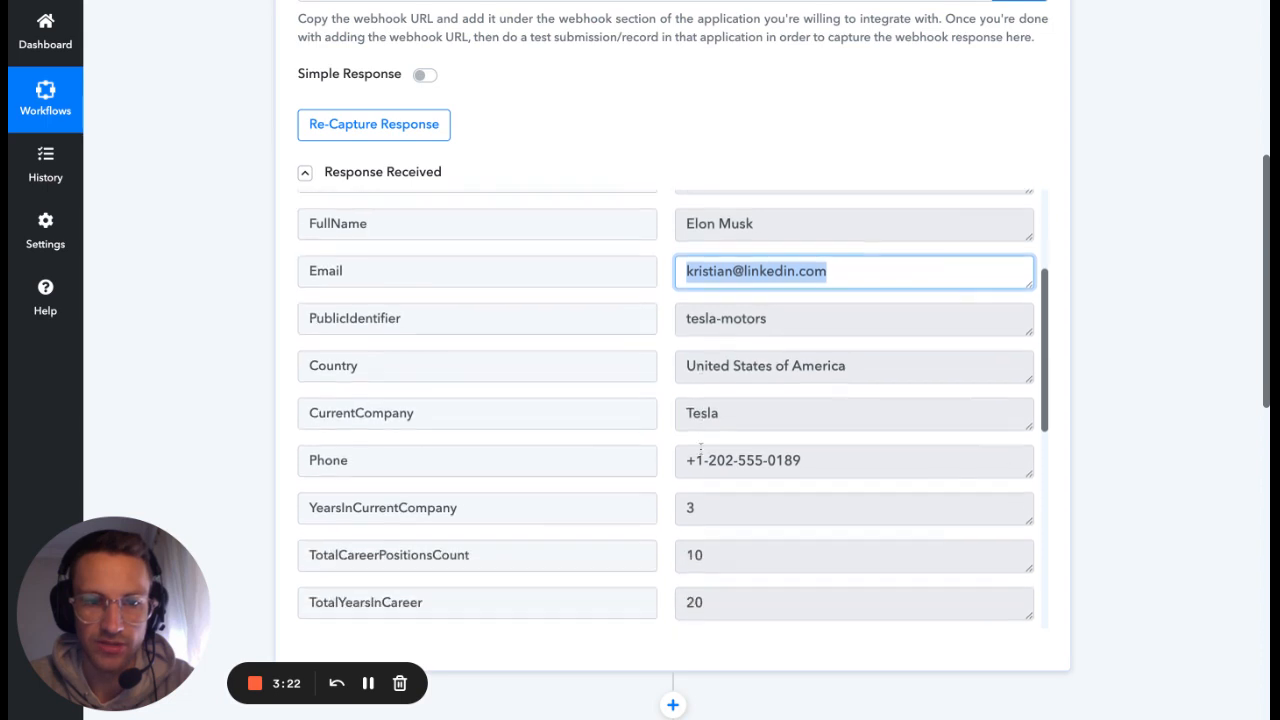
{"action": "scroll", "coordinate": [701, 450], "scroll_direction": "down", "scroll_amount": 6}
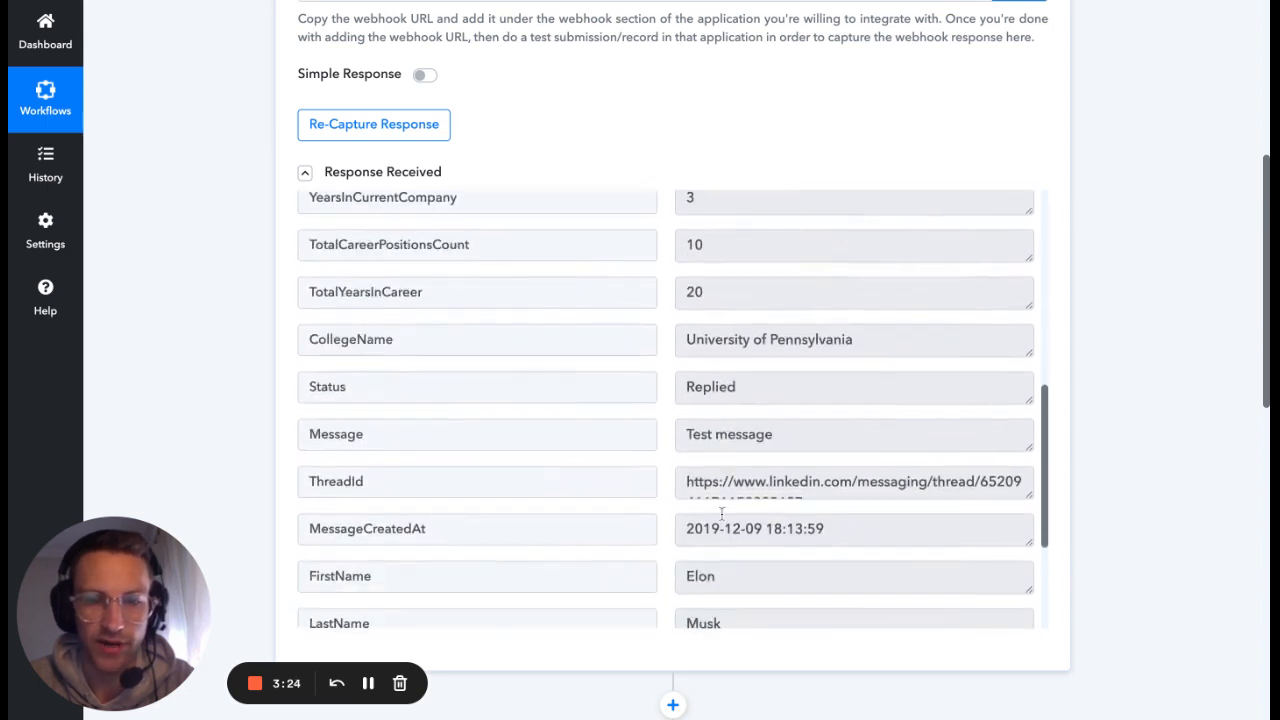
{"action": "scroll", "coordinate": [721, 513], "scroll_direction": "down", "scroll_amount": 5}
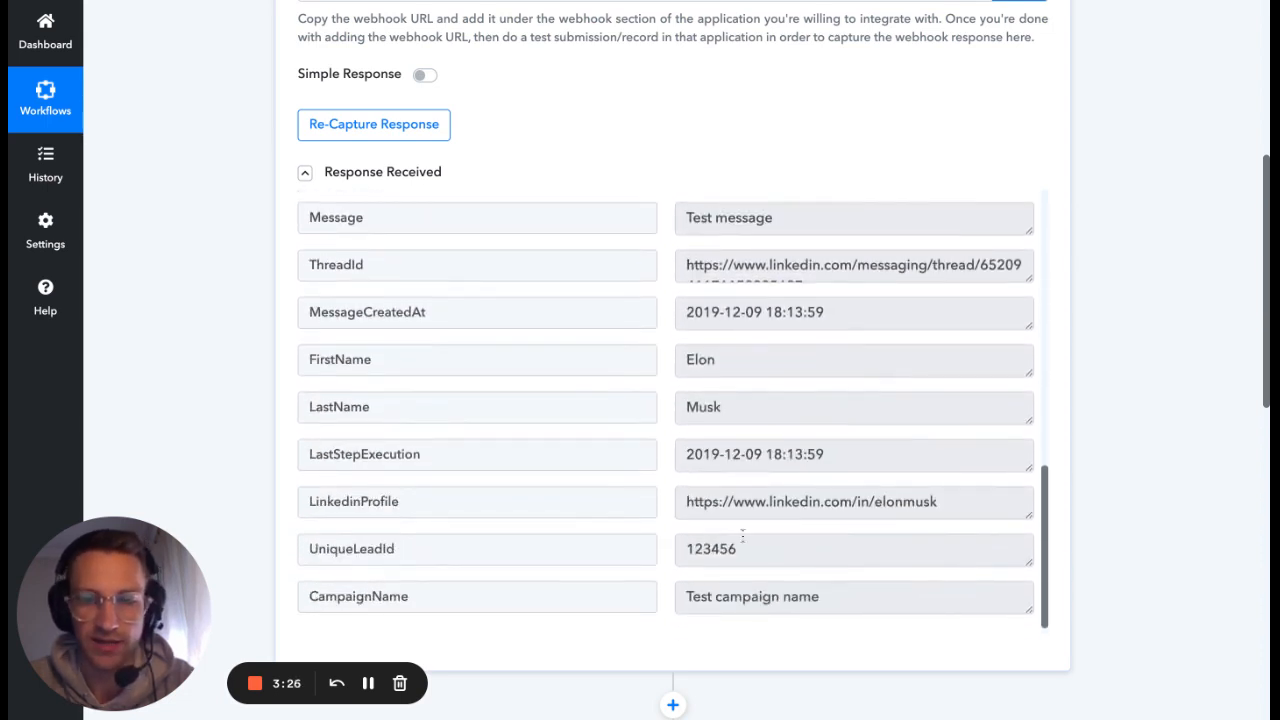
{"action": "scroll", "coordinate": [929, 506], "scroll_direction": "down", "scroll_amount": 5}
{"action": "scroll", "coordinate": [820, 371], "scroll_direction": "up", "scroll_amount": 4}
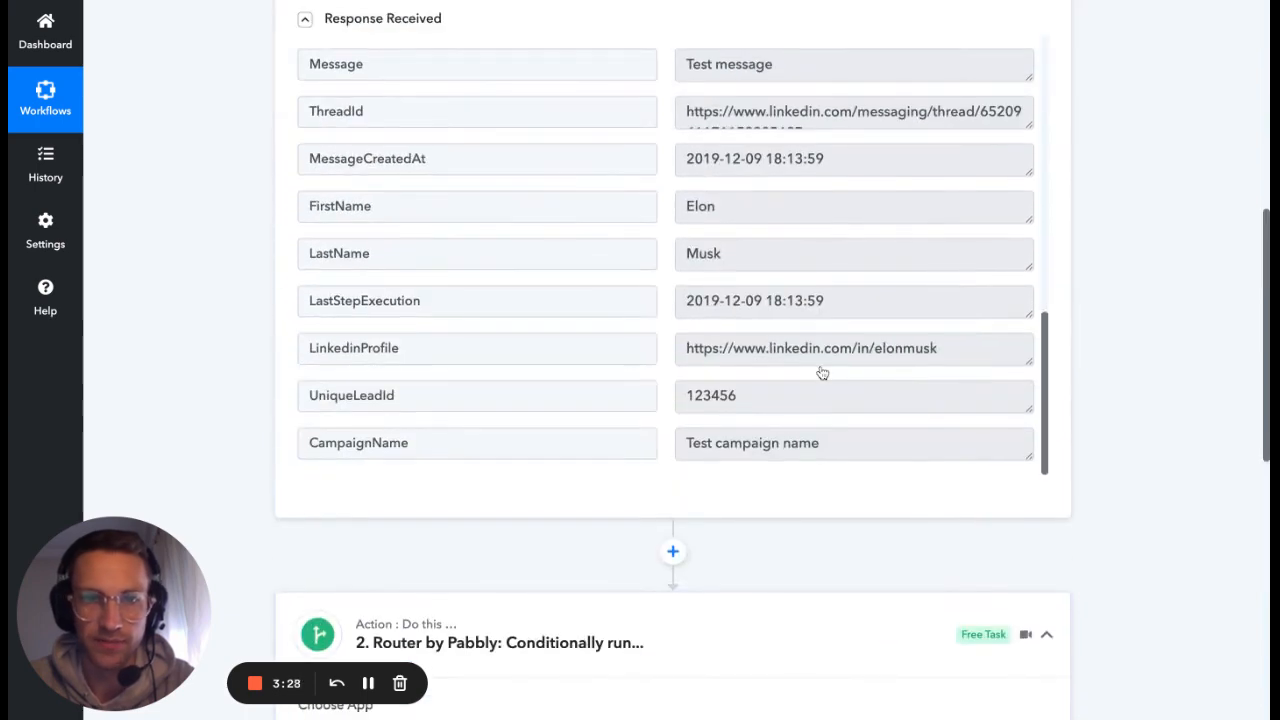
{"action": "scroll", "coordinate": [822, 373], "scroll_direction": "up", "scroll_amount": 1}
Reopen the Email + Phone route and check the conditions in its Filter by Pabbly step, then collapse that step.
{"action": "scroll", "coordinate": [780, 420], "scroll_direction": "down", "scroll_amount": 4}
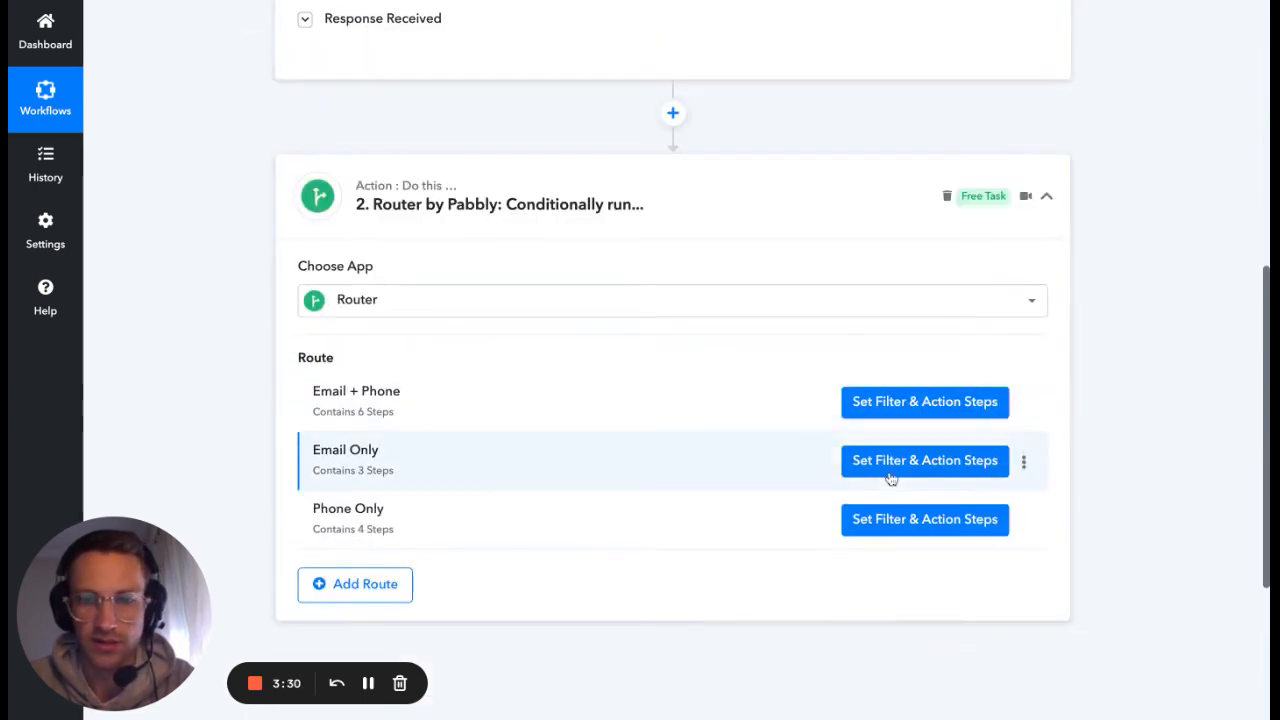
{"action": "left_click", "coordinate": [893, 414]}
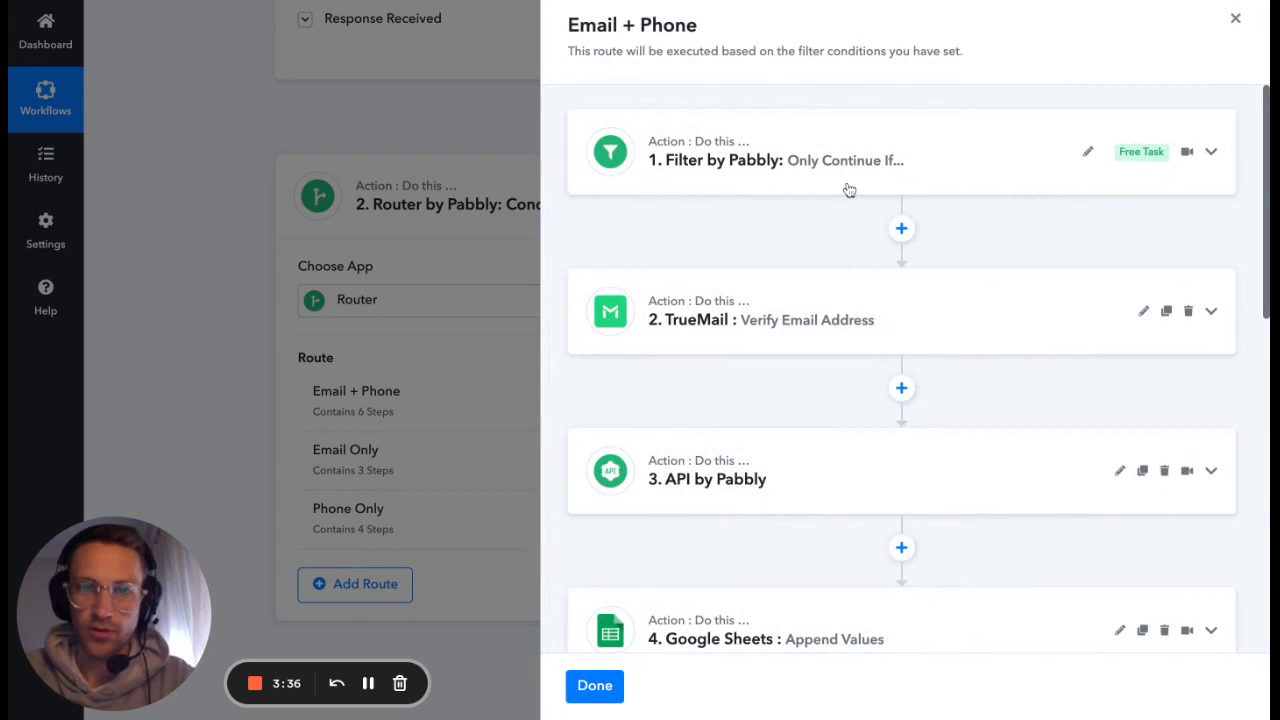
{"action": "left_click", "coordinate": [835, 170]}
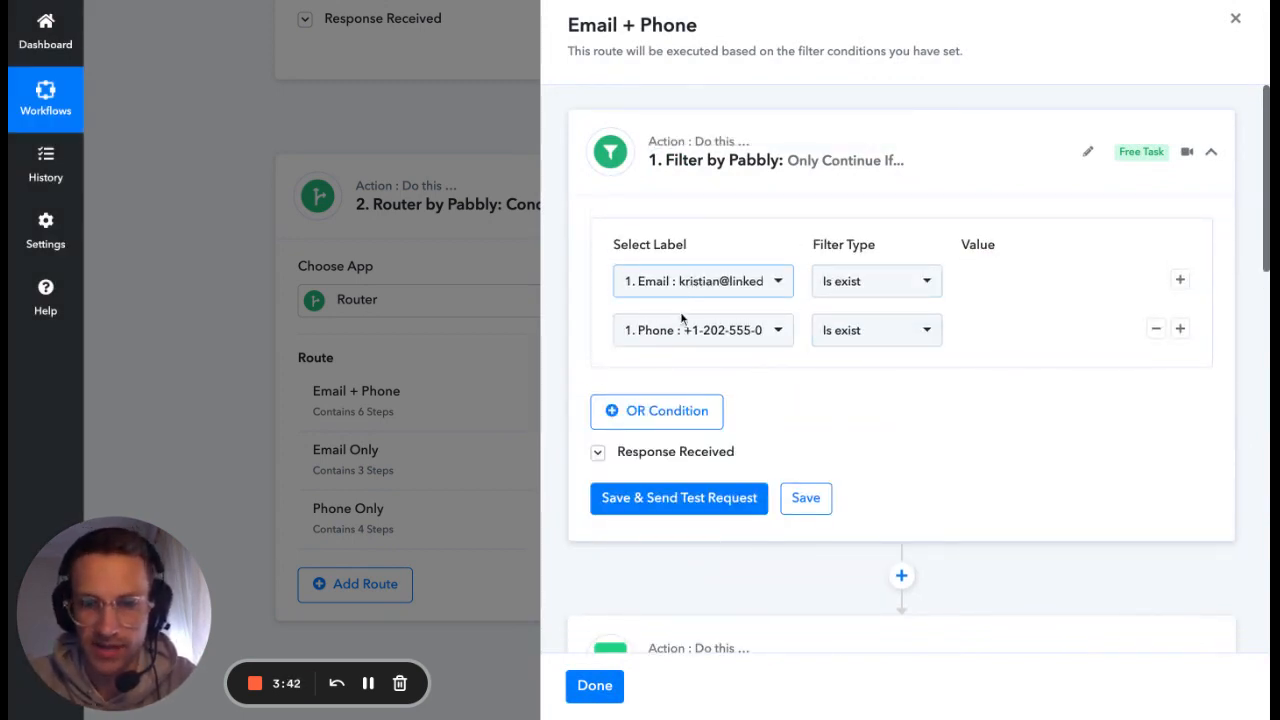
{"action": "left_click", "coordinate": [785, 158]}
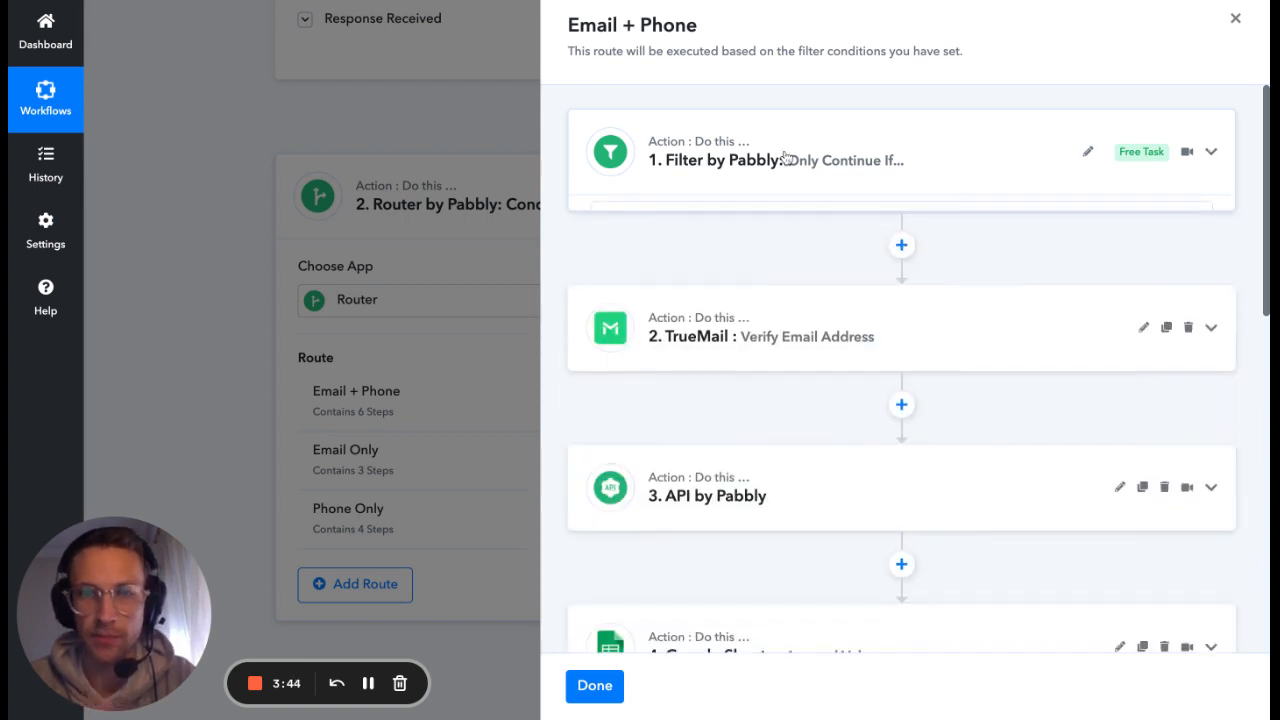
Review the TrueMail Verify Email Address action's app, event and email mapping, then collapse it.
{"action": "left_click", "coordinate": [856, 317]}
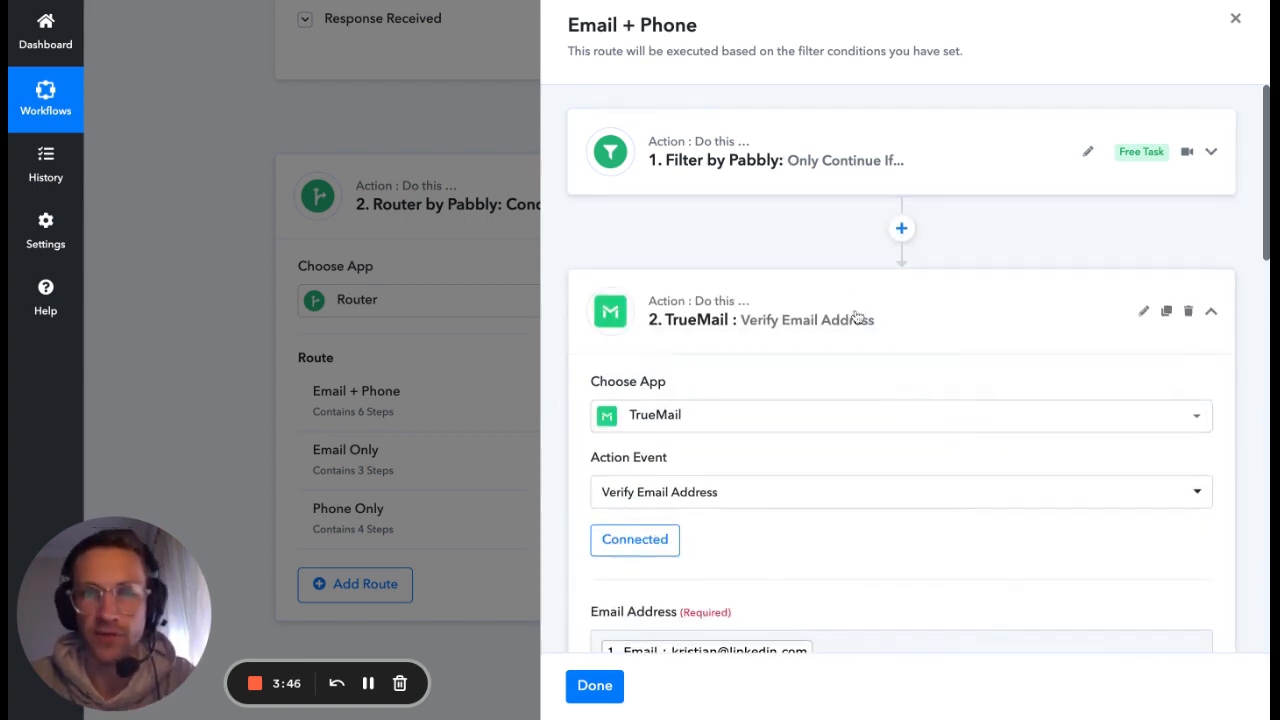
{"action": "scroll", "coordinate": [790, 340], "scroll_direction": "down", "scroll_amount": 1}
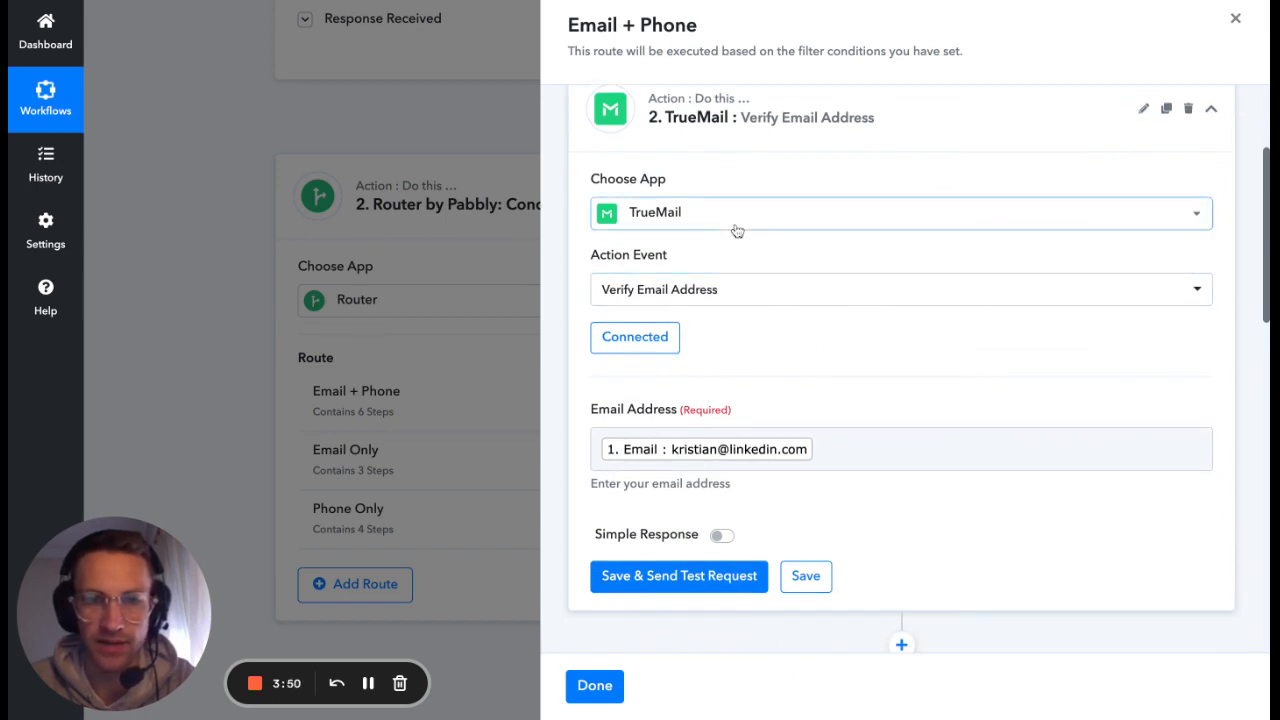
{"action": "scroll", "coordinate": [772, 288], "scroll_direction": "up", "scroll_amount": 1}
{"action": "scroll", "coordinate": [768, 376], "scroll_direction": "down", "scroll_amount": 1}
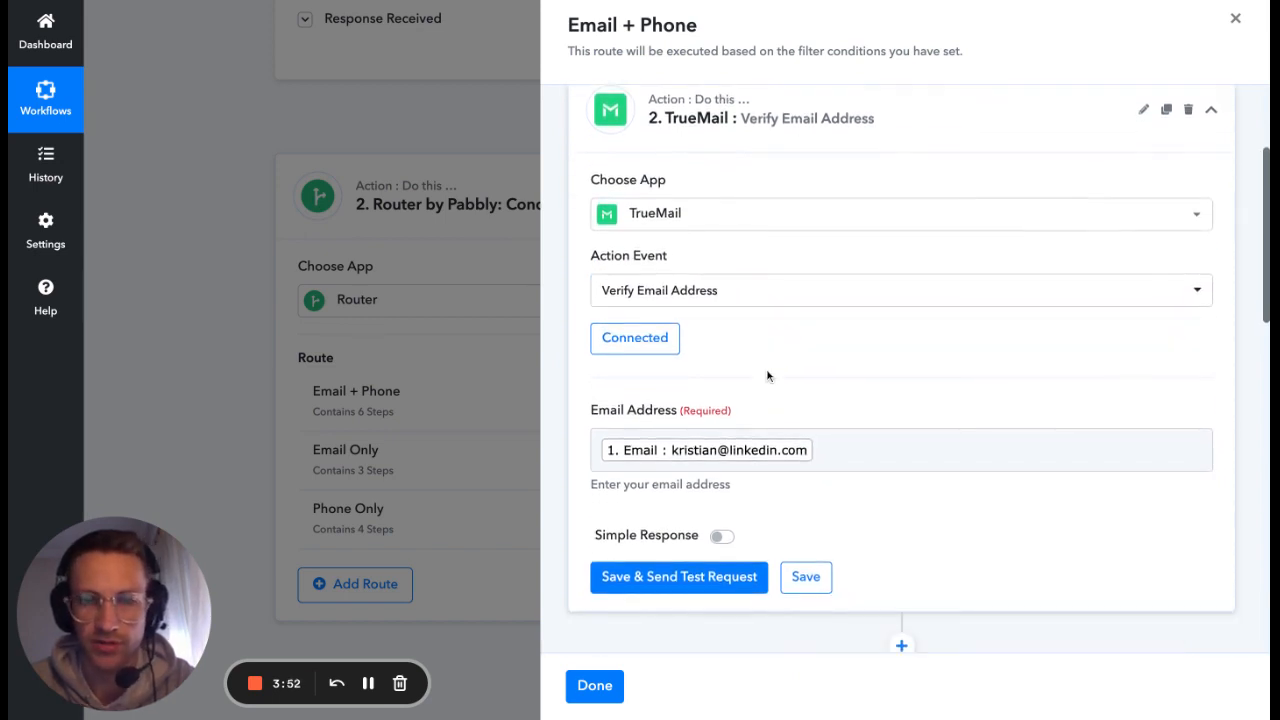
{"action": "scroll", "coordinate": [768, 376], "scroll_direction": "up", "scroll_amount": 1}
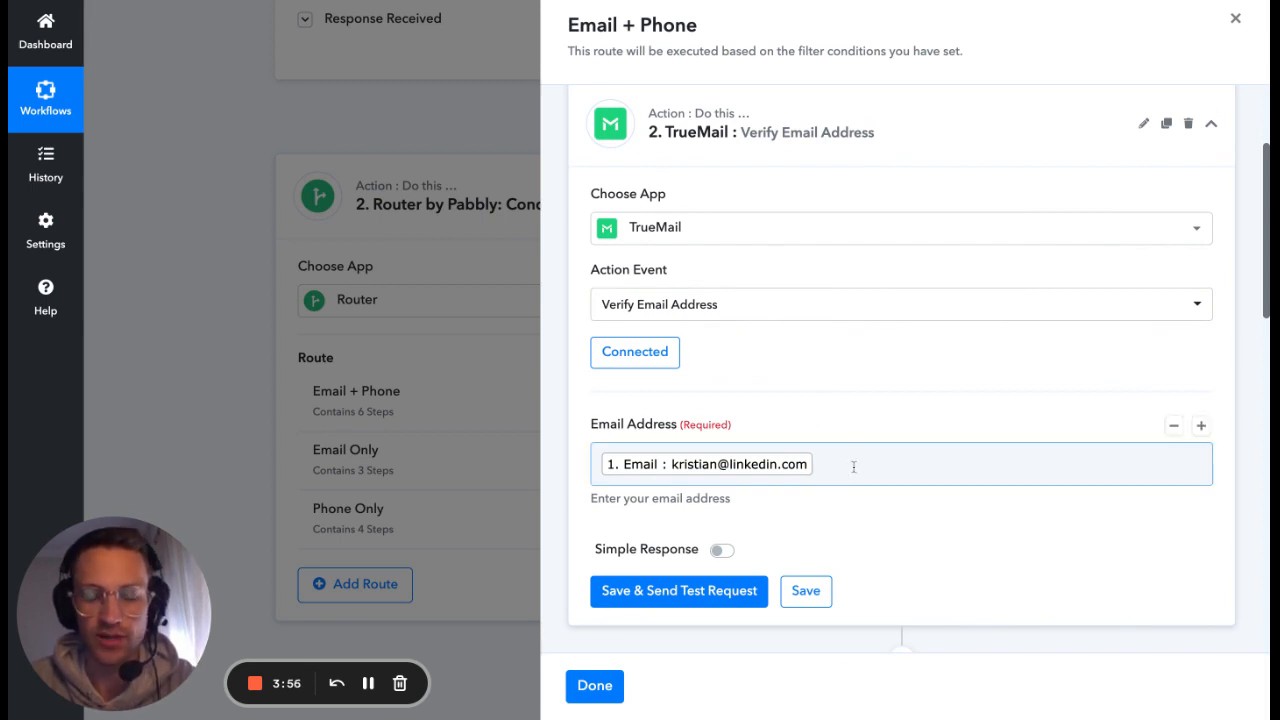
{"action": "scroll", "coordinate": [853, 466], "scroll_direction": "up", "scroll_amount": 1}
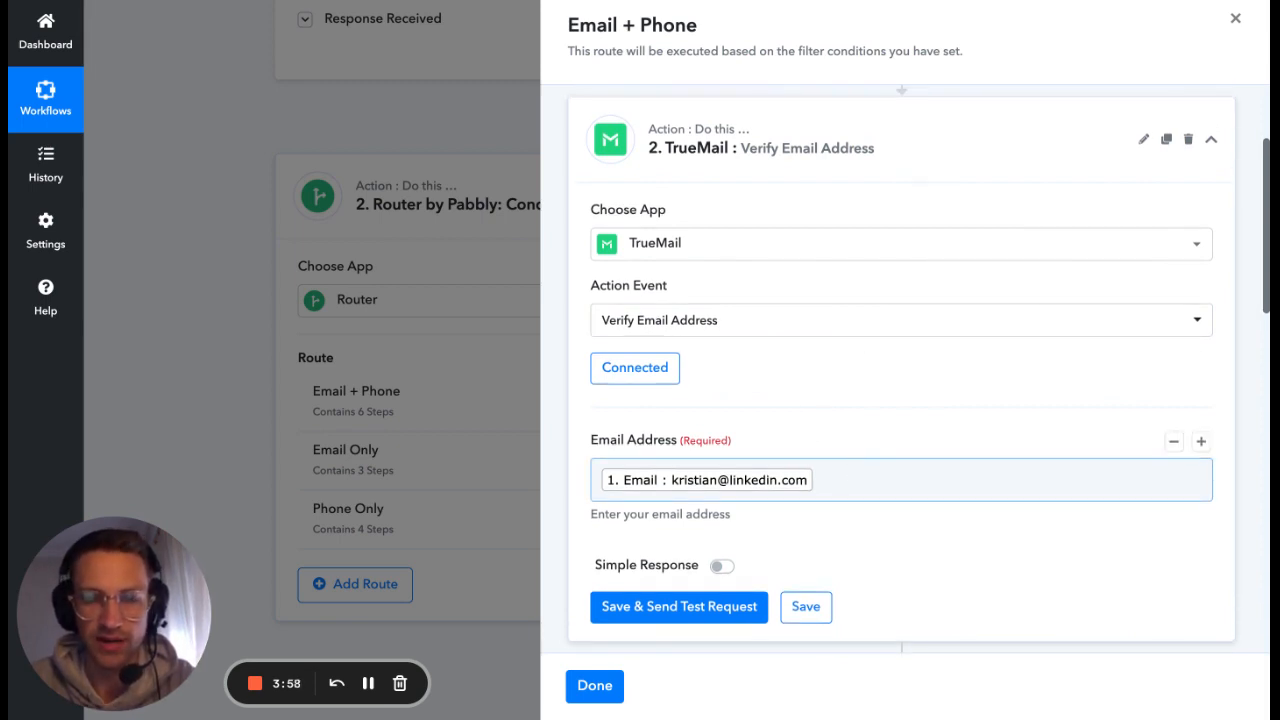
{"action": "left_click", "coordinate": [857, 148]}
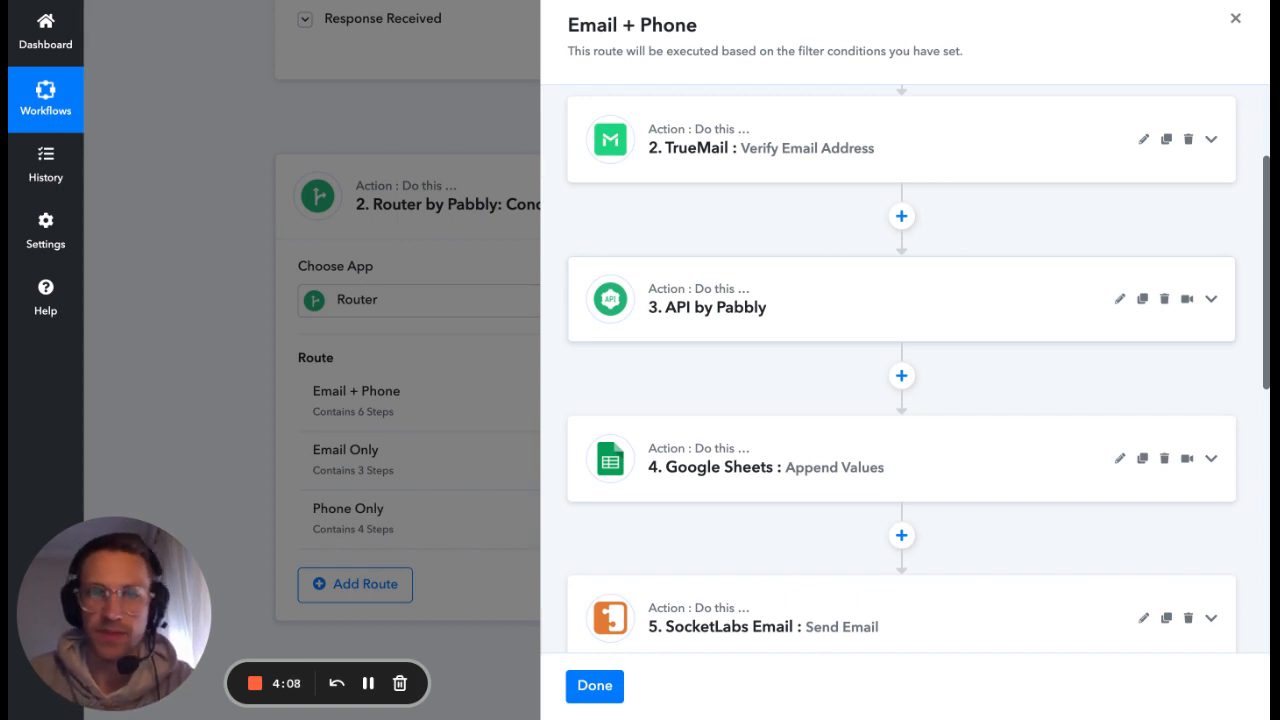
Review the API by Pabbly action's POST event, clearoutphone.io validation endpoint, payload type and headers, then collapse the action.
{"action": "left_click", "coordinate": [831, 306]}
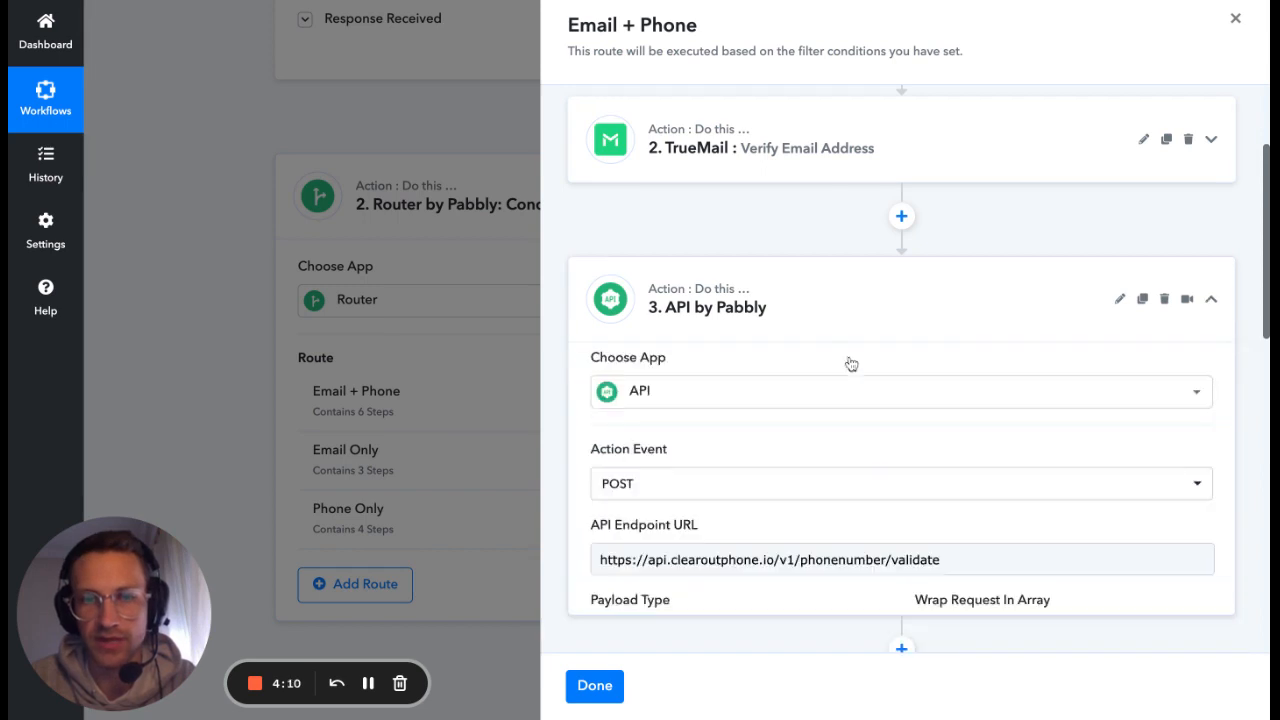
{"action": "scroll", "coordinate": [866, 390], "scroll_direction": "down", "scroll_amount": 1}
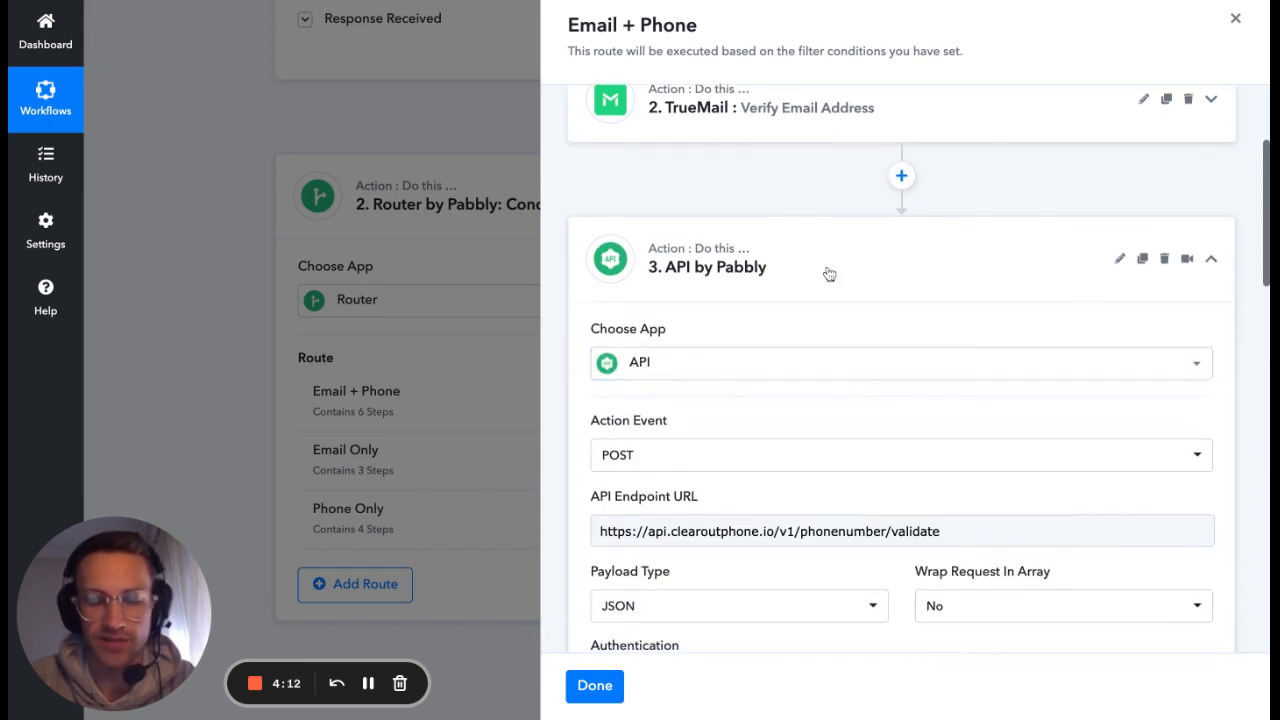
{"action": "scroll", "coordinate": [814, 258], "scroll_direction": "down", "scroll_amount": 1}
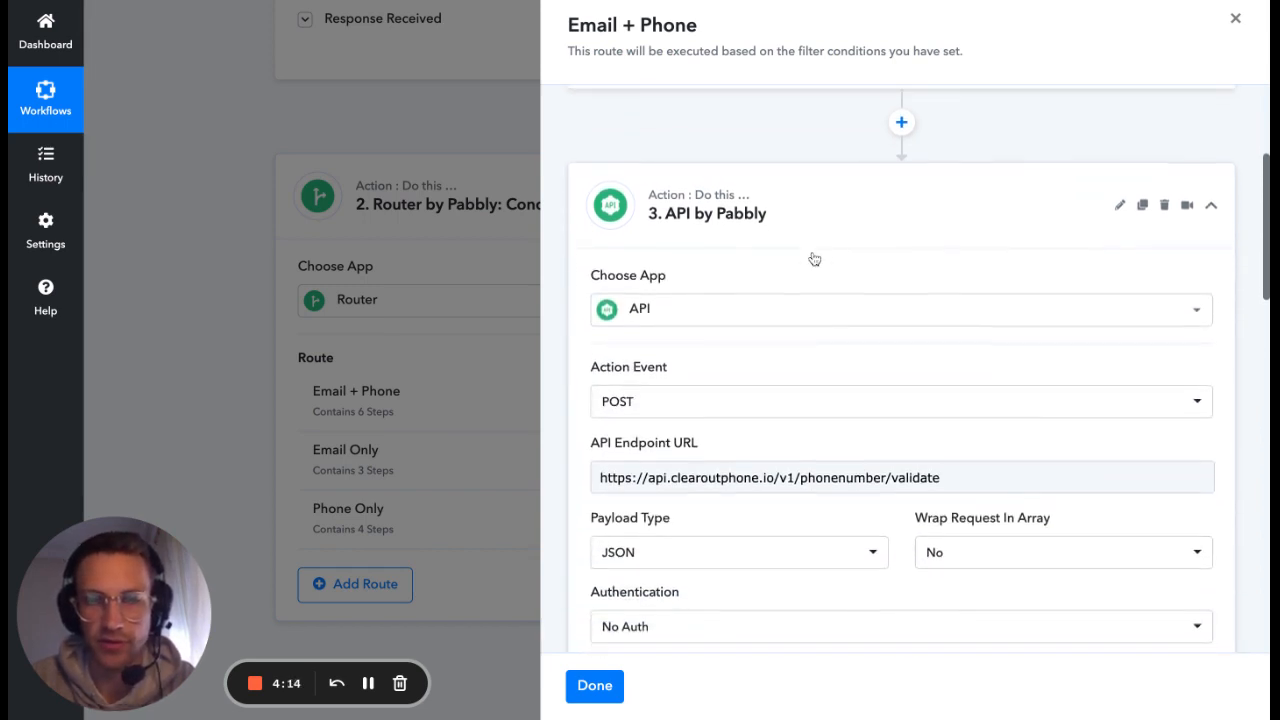
{"action": "left_click", "coordinate": [727, 477]}
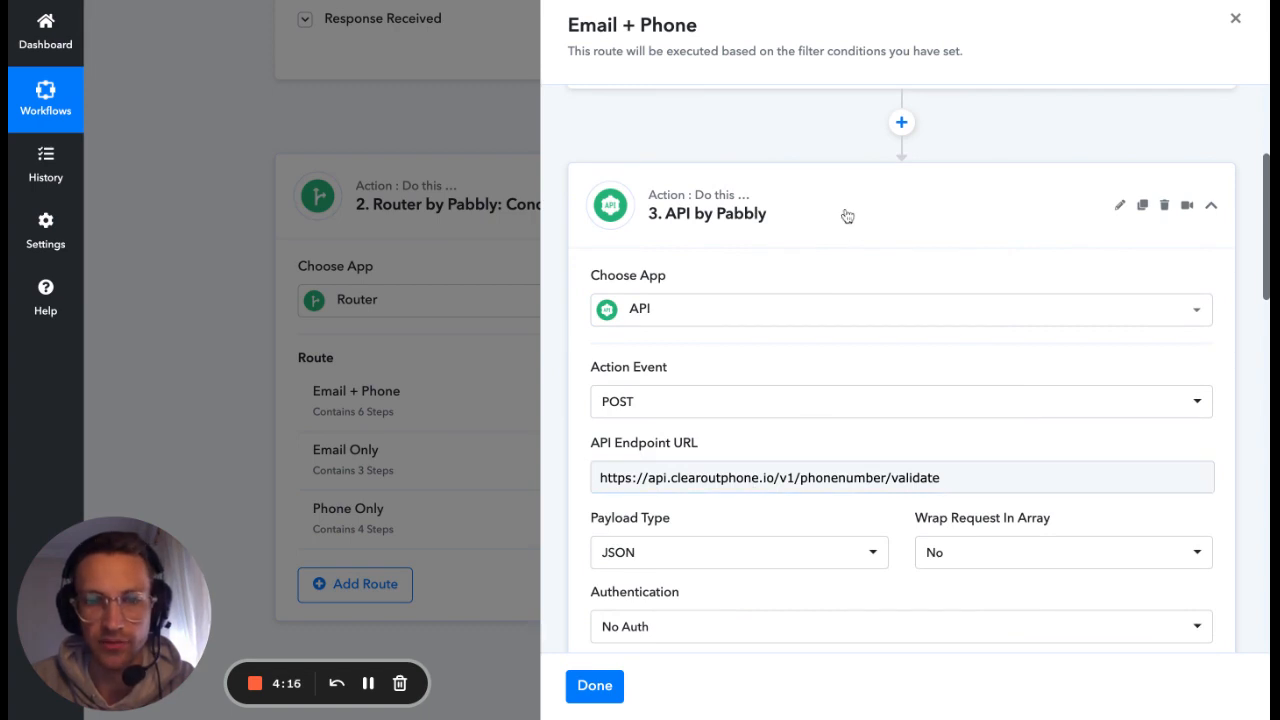
{"action": "scroll", "coordinate": [846, 216], "scroll_direction": "down", "scroll_amount": 1}
{"action": "scroll", "coordinate": [826, 163], "scroll_direction": "down", "scroll_amount": 2}
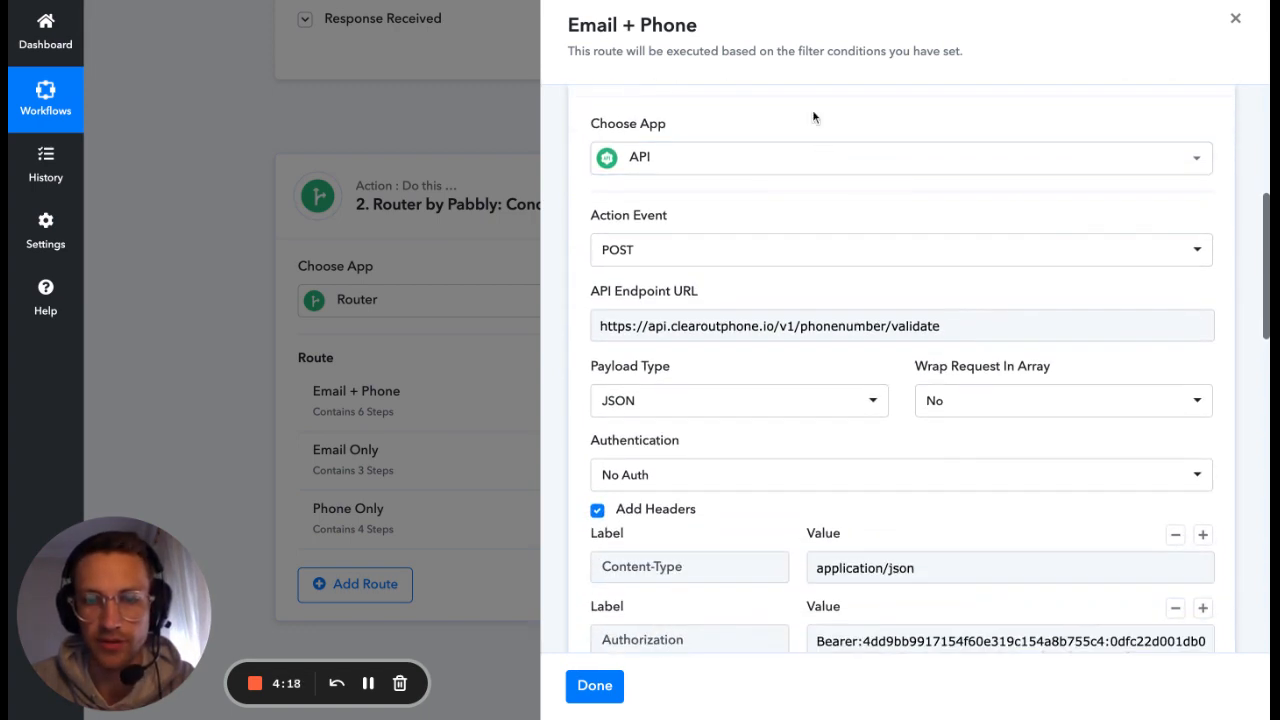
{"action": "scroll", "coordinate": [813, 117], "scroll_direction": "up", "scroll_amount": 1}
{"action": "left_click", "coordinate": [813, 134]}
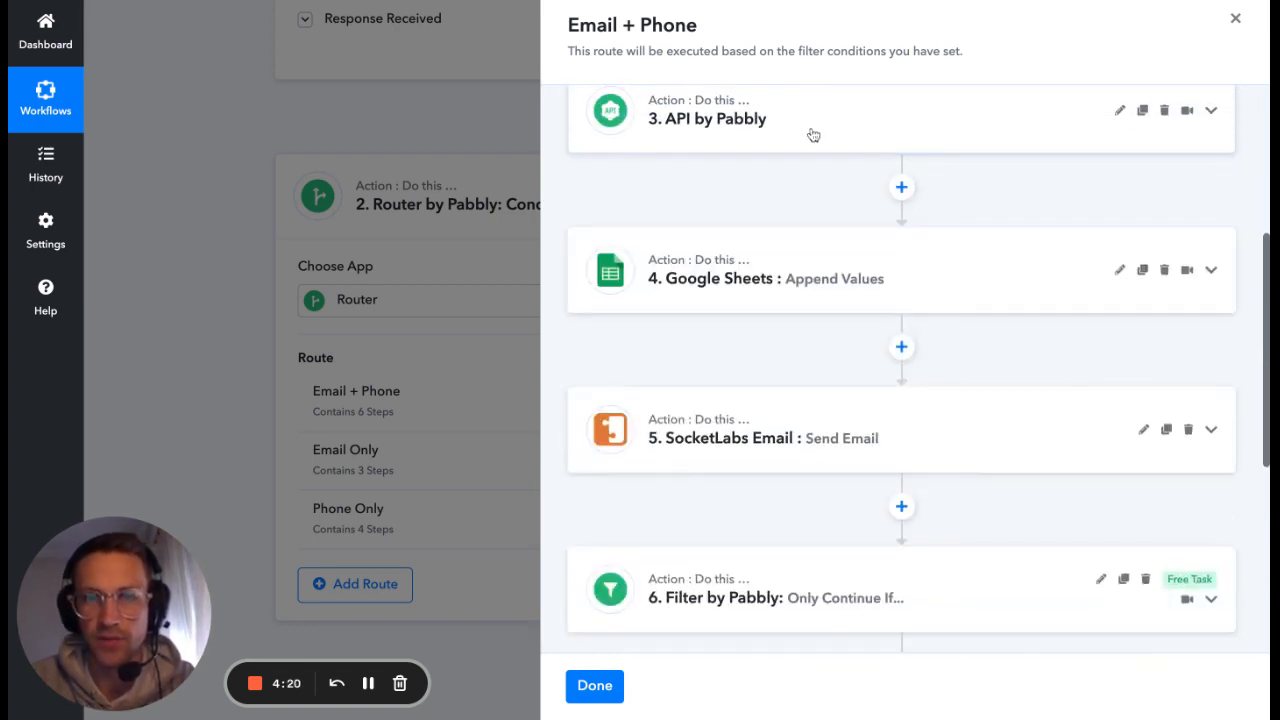
Expand the Google Sheets Append Values action and review its selected spreadsheet and sheet.
{"action": "left_click", "coordinate": [831, 284]}
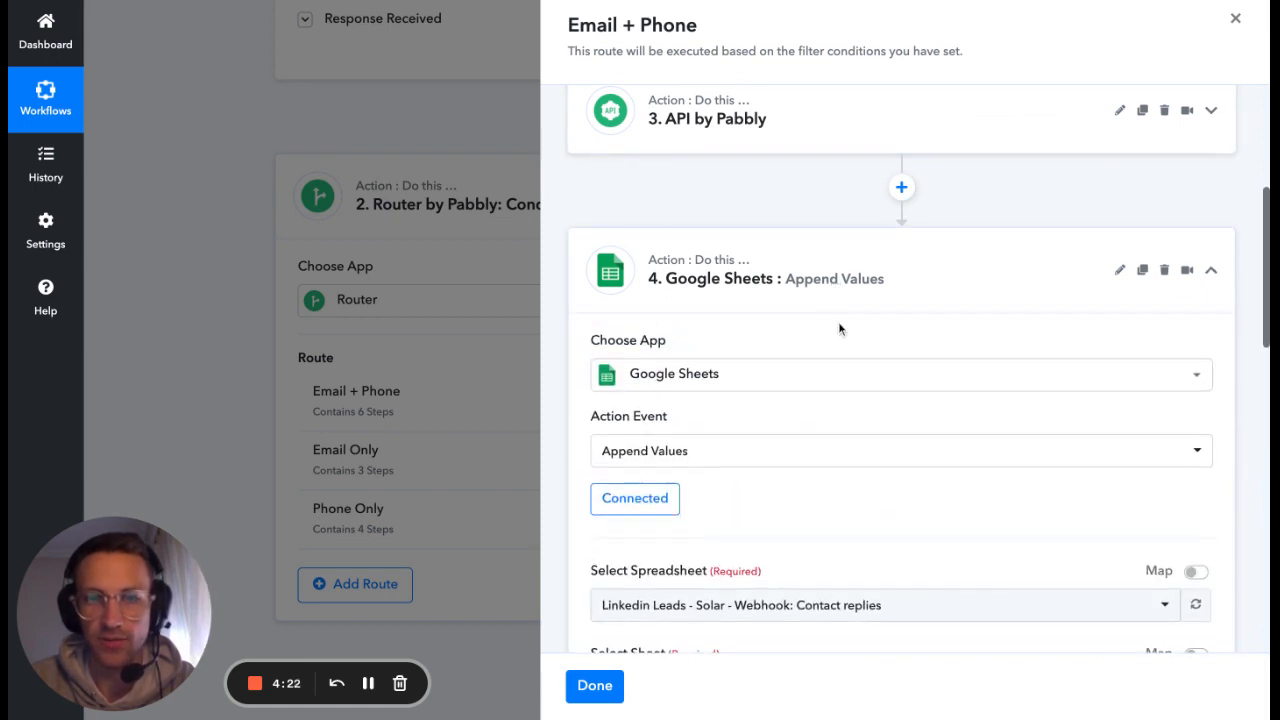
{"action": "scroll", "coordinate": [838, 326], "scroll_direction": "down", "scroll_amount": 2}
{"action": "scroll", "coordinate": [838, 321], "scroll_direction": "down", "scroll_amount": 1}
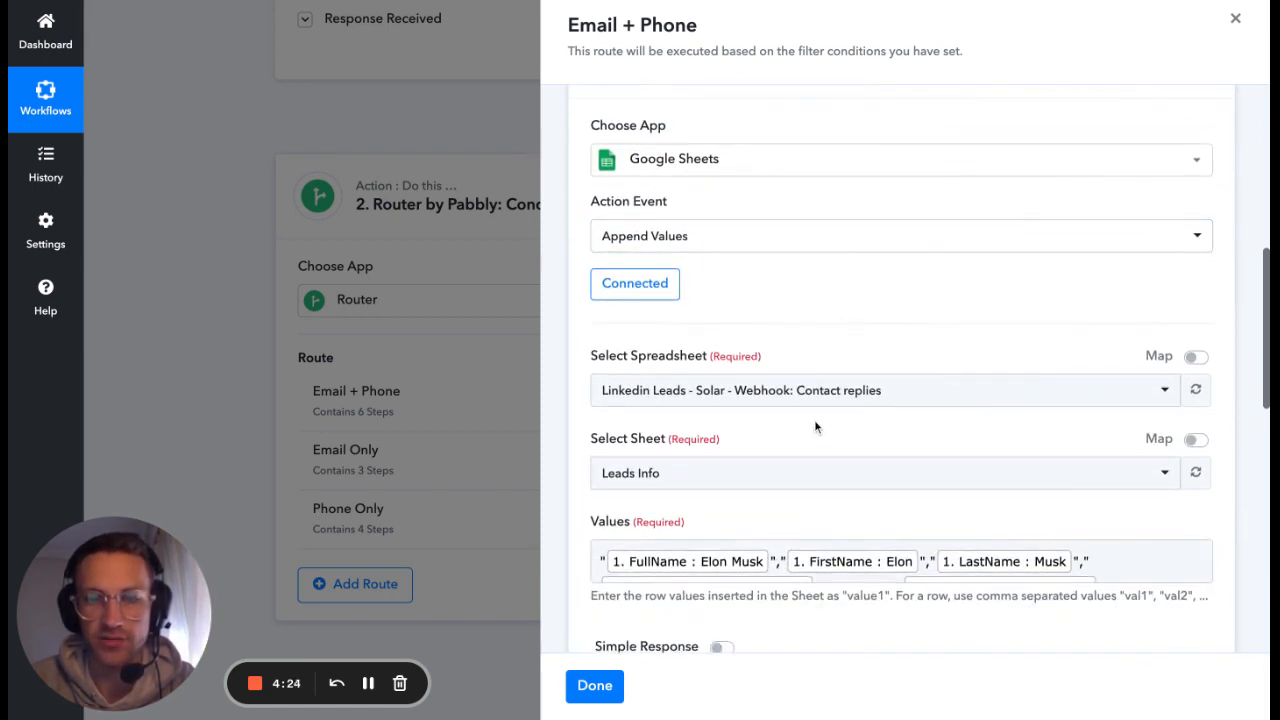
{"action": "scroll", "coordinate": [814, 420], "scroll_direction": "down", "scroll_amount": 1}
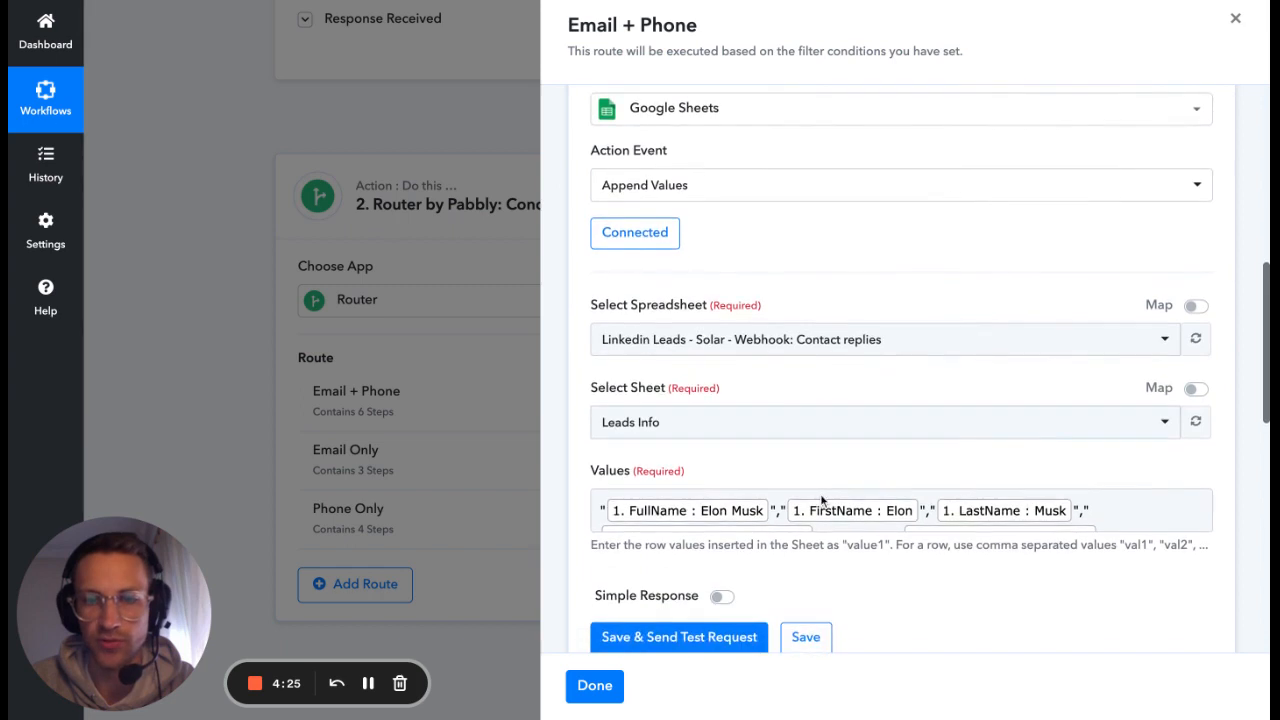
Read through the mapped row entries in the Google Sheets action's Values field, from FullName to ThreadId.
{"action": "scroll", "coordinate": [821, 497], "scroll_direction": "down", "scroll_amount": 1}
{"action": "scroll", "coordinate": [821, 497], "scroll_direction": "down", "scroll_amount": 1}
{"action": "scroll", "coordinate": [821, 497], "scroll_direction": "up", "scroll_amount": 2}
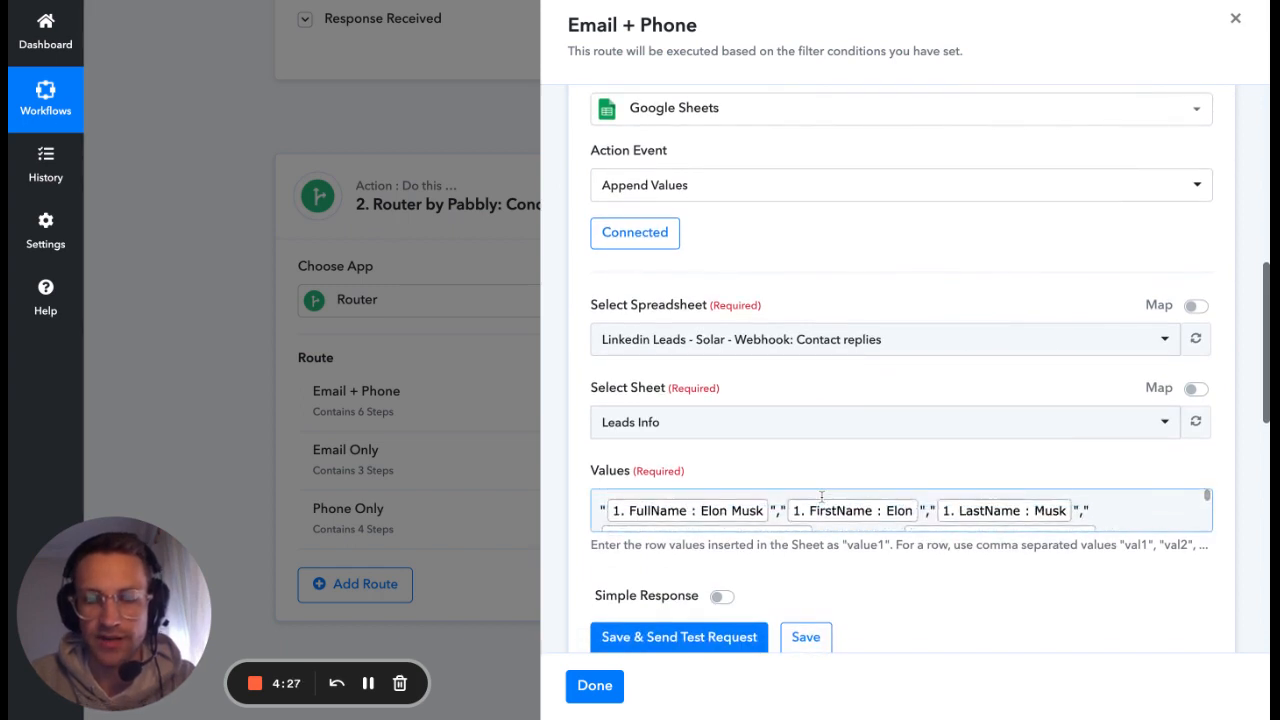
{"action": "scroll", "coordinate": [821, 497], "scroll_direction": "down", "scroll_amount": 1}
{"action": "scroll", "coordinate": [821, 497], "scroll_direction": "up", "scroll_amount": 1}
{"action": "scroll", "coordinate": [821, 505], "scroll_direction": "down", "scroll_amount": 2}
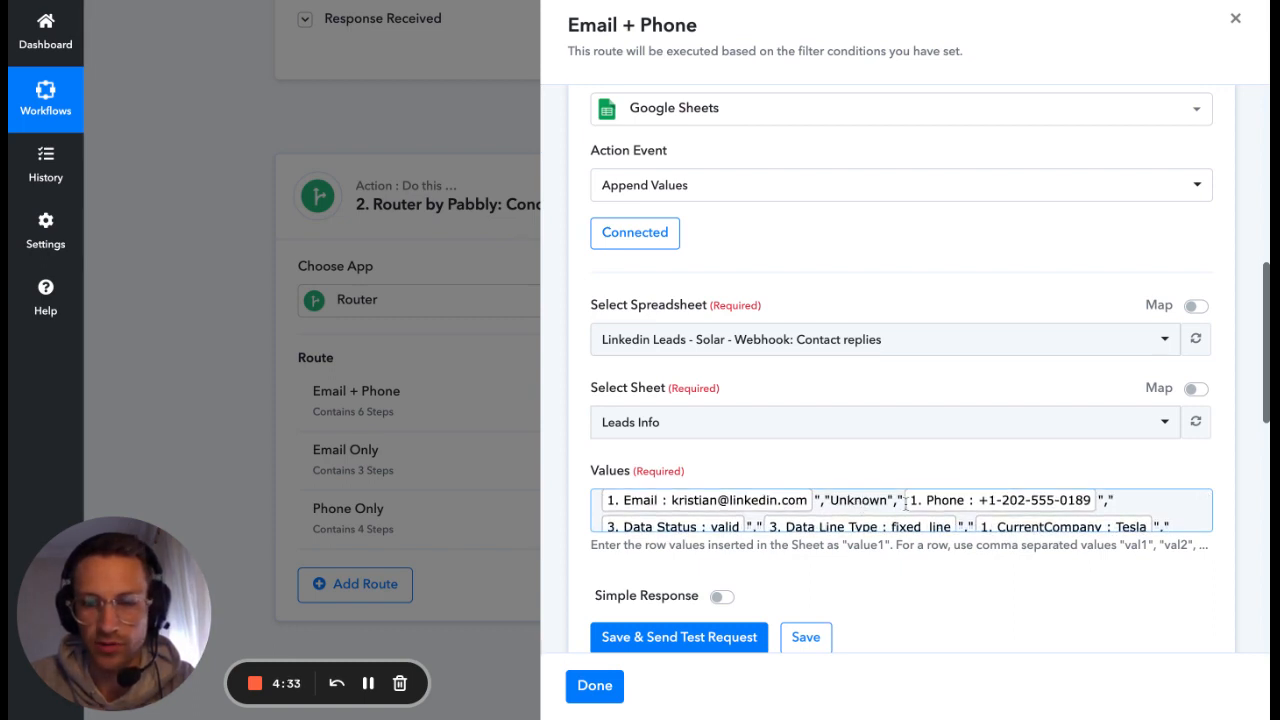
{"action": "scroll", "coordinate": [872, 505], "scroll_direction": "down", "scroll_amount": 1}
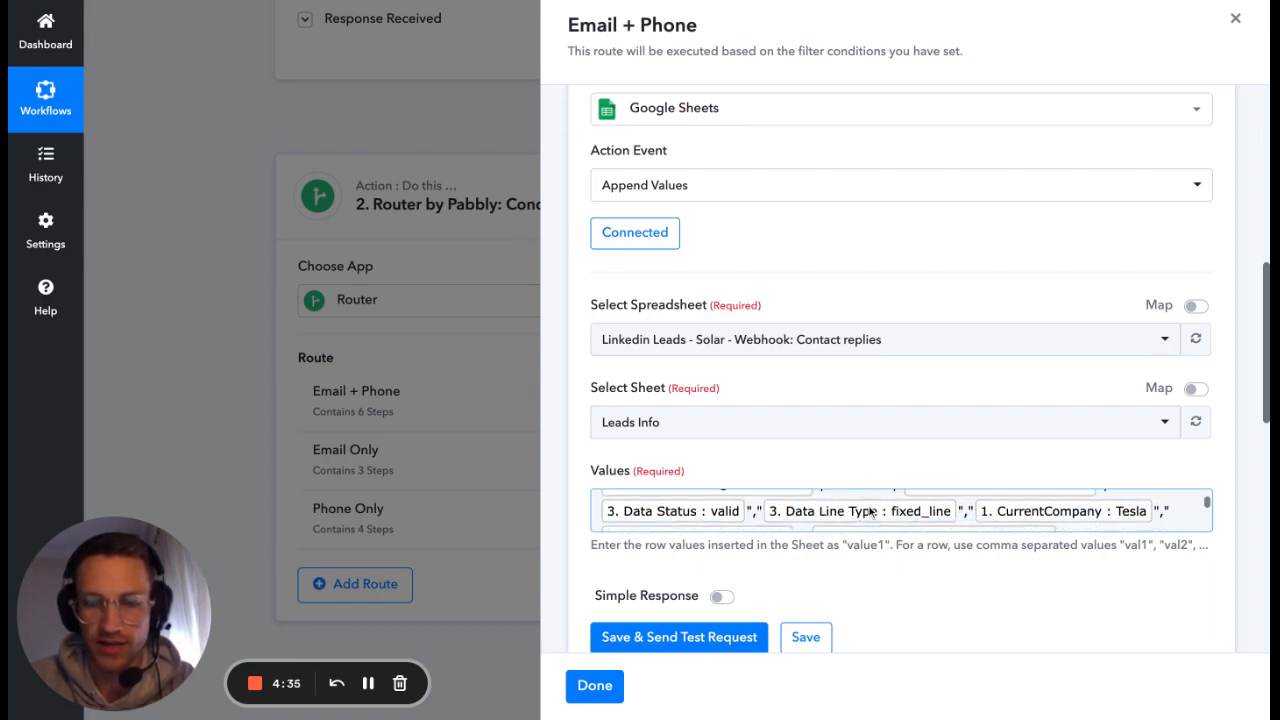
{"action": "scroll", "coordinate": [872, 510], "scroll_direction": "down", "scroll_amount": 8}
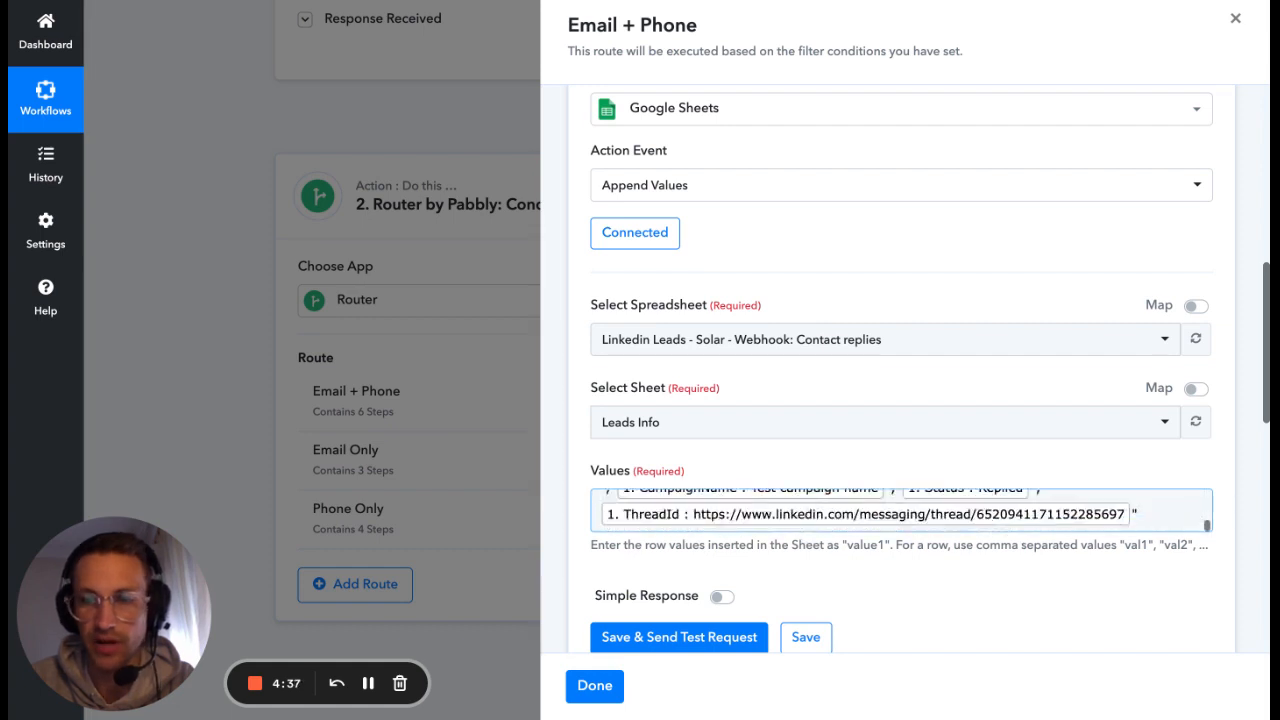
{"action": "scroll", "coordinate": [872, 510], "scroll_direction": "up", "scroll_amount": 10}
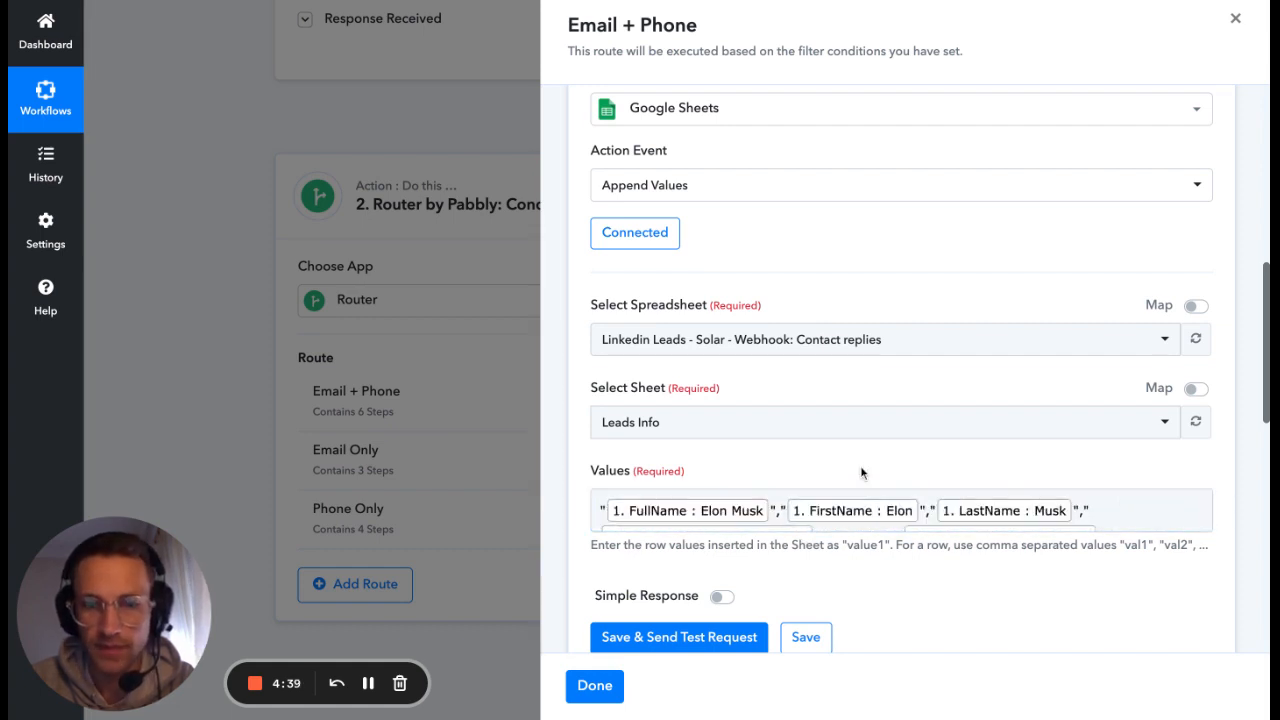
Recheck the Google Sheets action's spreadsheet, sheet and save options, then collapse the action.
{"action": "scroll", "coordinate": [840, 333], "scroll_direction": "up", "scroll_amount": 1}
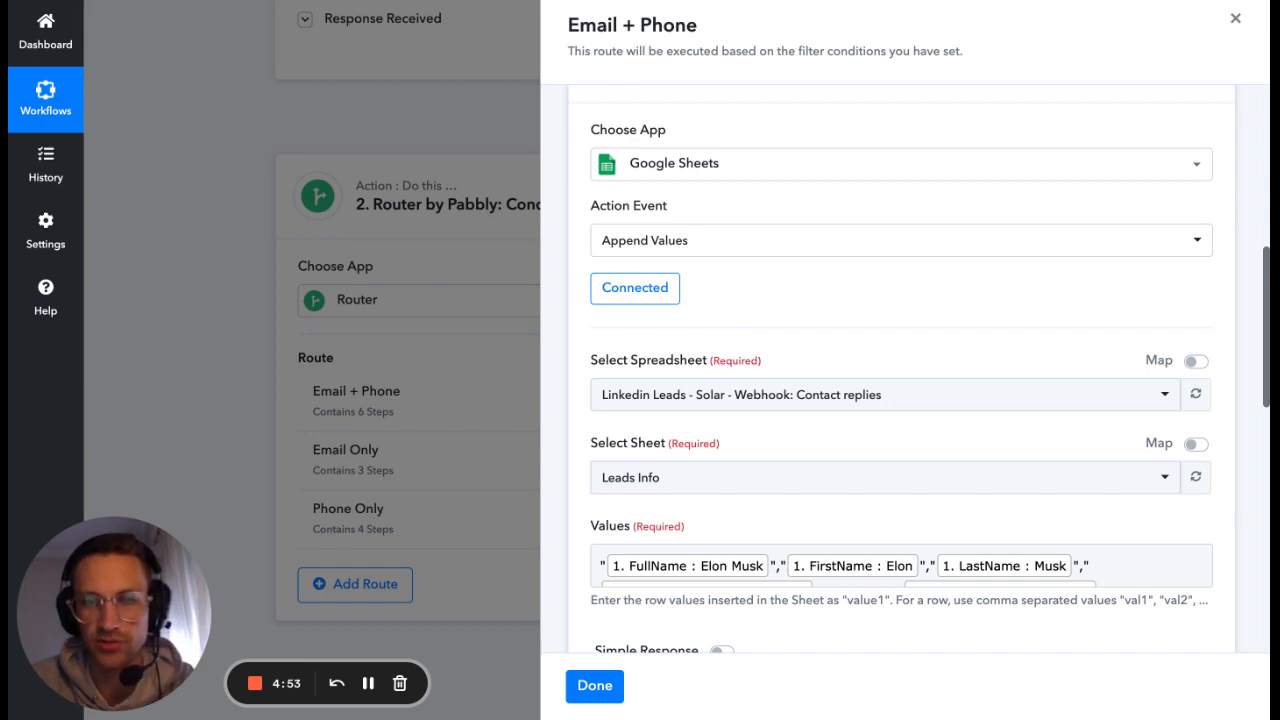
{"action": "scroll", "coordinate": [672, 256], "scroll_direction": "down", "scroll_amount": 3}
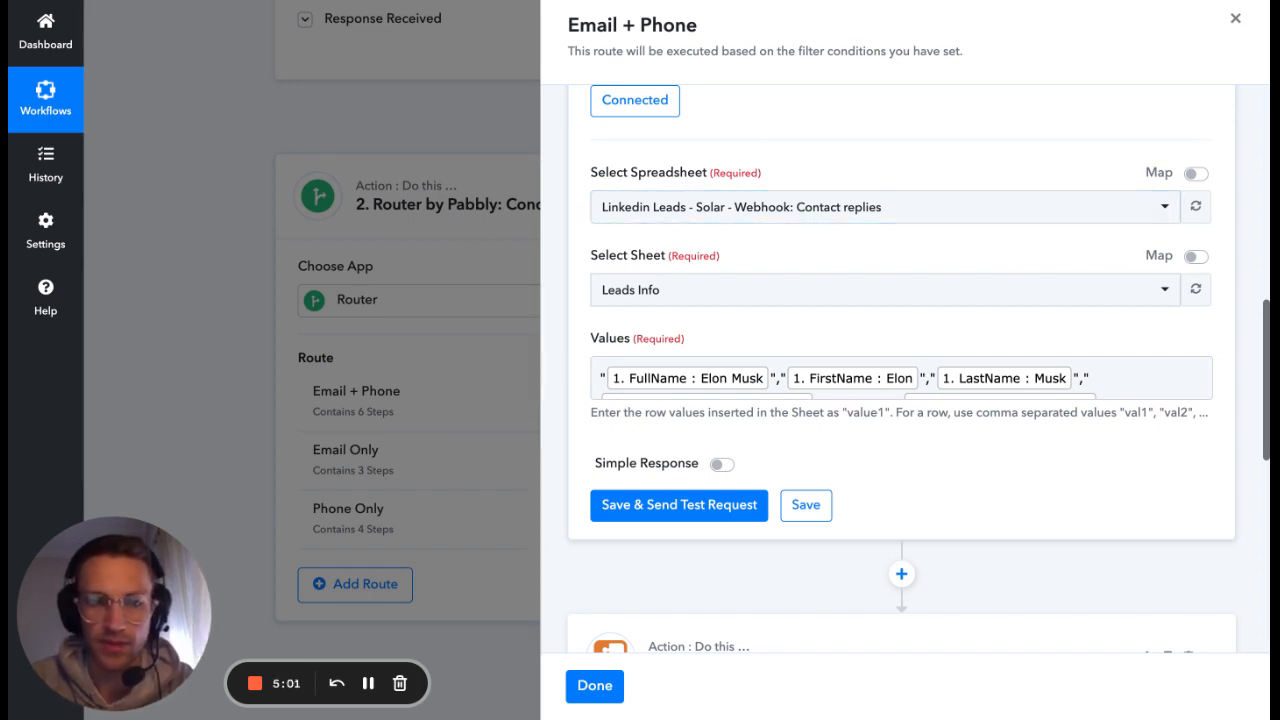
{"action": "scroll", "coordinate": [912, 363], "scroll_direction": "down", "scroll_amount": 2}
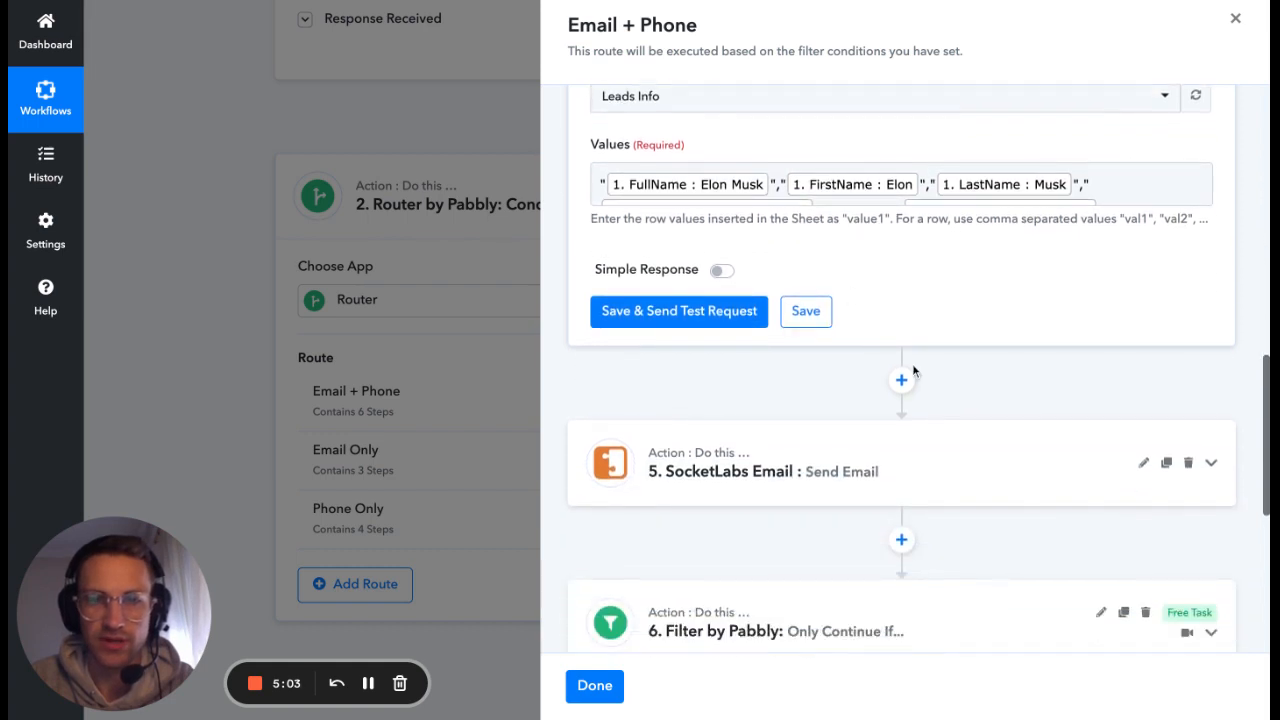
{"action": "scroll", "coordinate": [912, 350], "scroll_direction": "up", "scroll_amount": 4}
{"action": "scroll", "coordinate": [905, 320], "scroll_direction": "up", "scroll_amount": 3}
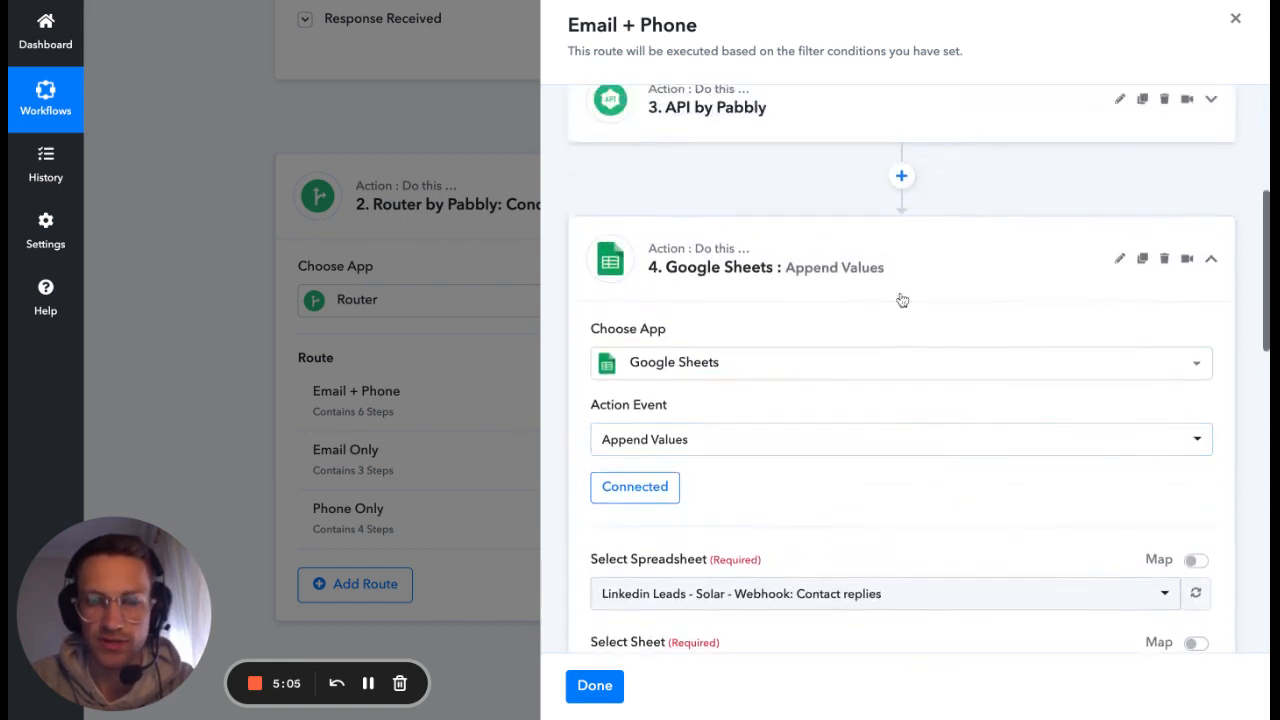
{"action": "left_click", "coordinate": [901, 287]}
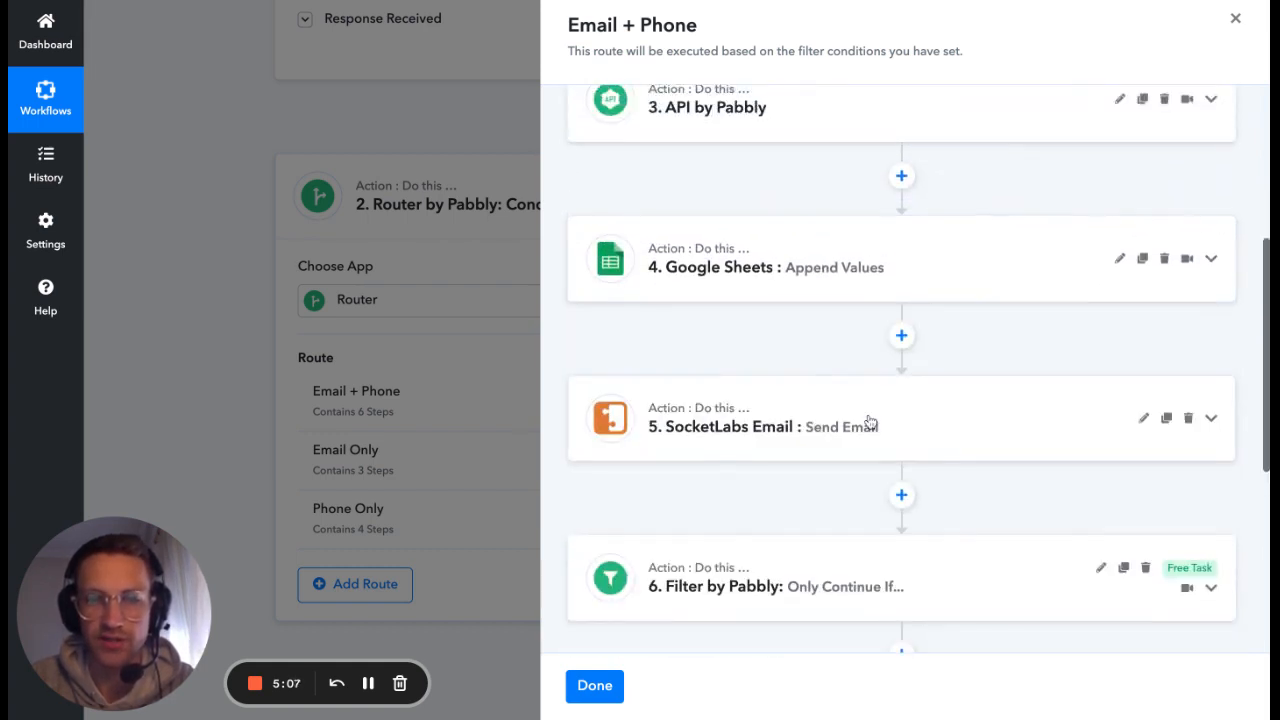
Expand the SocketLabs Email action and review its recipient, sender, subject and body fields.
{"action": "scroll", "coordinate": [867, 405], "scroll_direction": "down", "scroll_amount": 2}
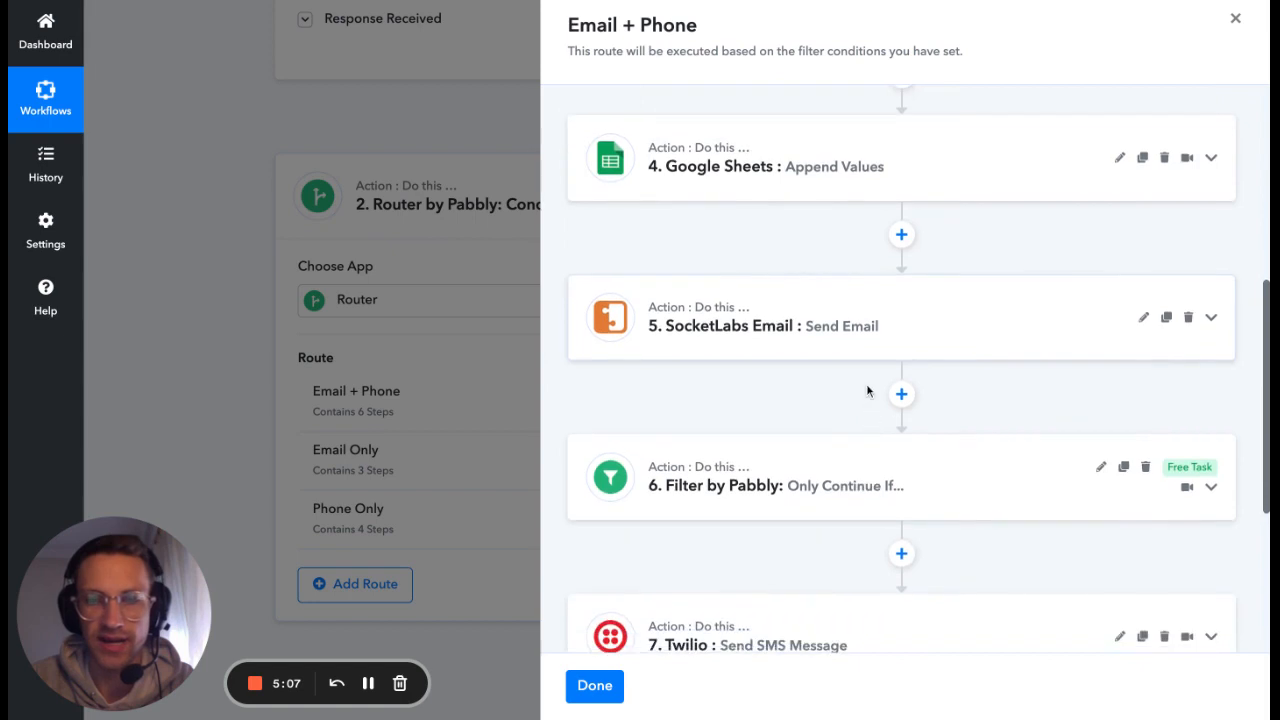
{"action": "left_click", "coordinate": [901, 320]}
{"action": "scroll", "coordinate": [910, 360], "scroll_direction": "down", "scroll_amount": 2}
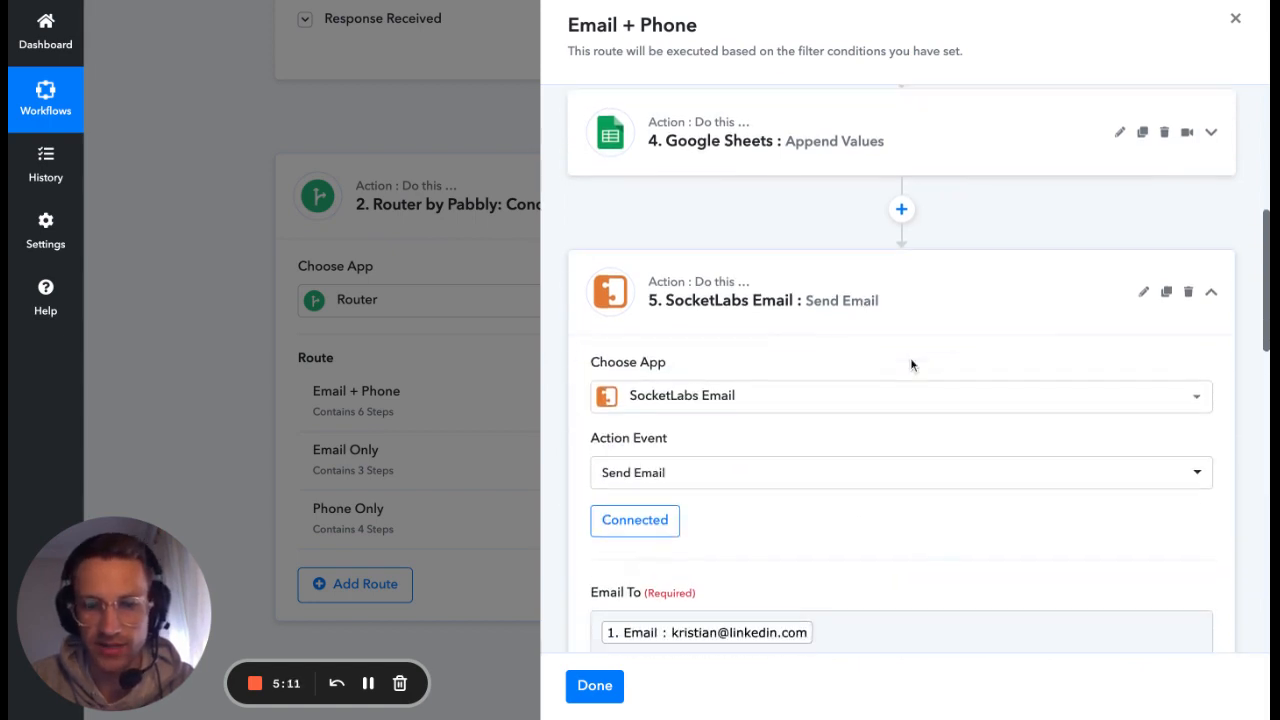
{"action": "scroll", "coordinate": [910, 365], "scroll_direction": "down", "scroll_amount": 5}
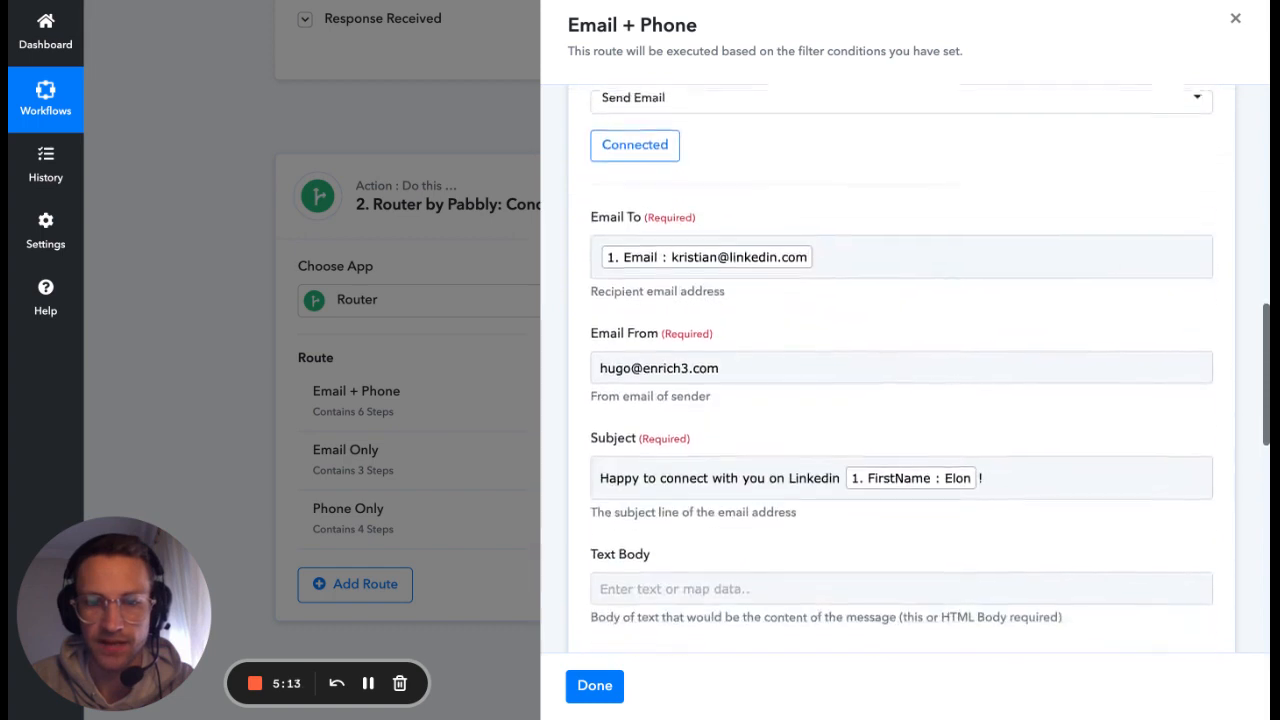
{"action": "scroll", "coordinate": [746, 432], "scroll_direction": "down", "scroll_amount": 4}
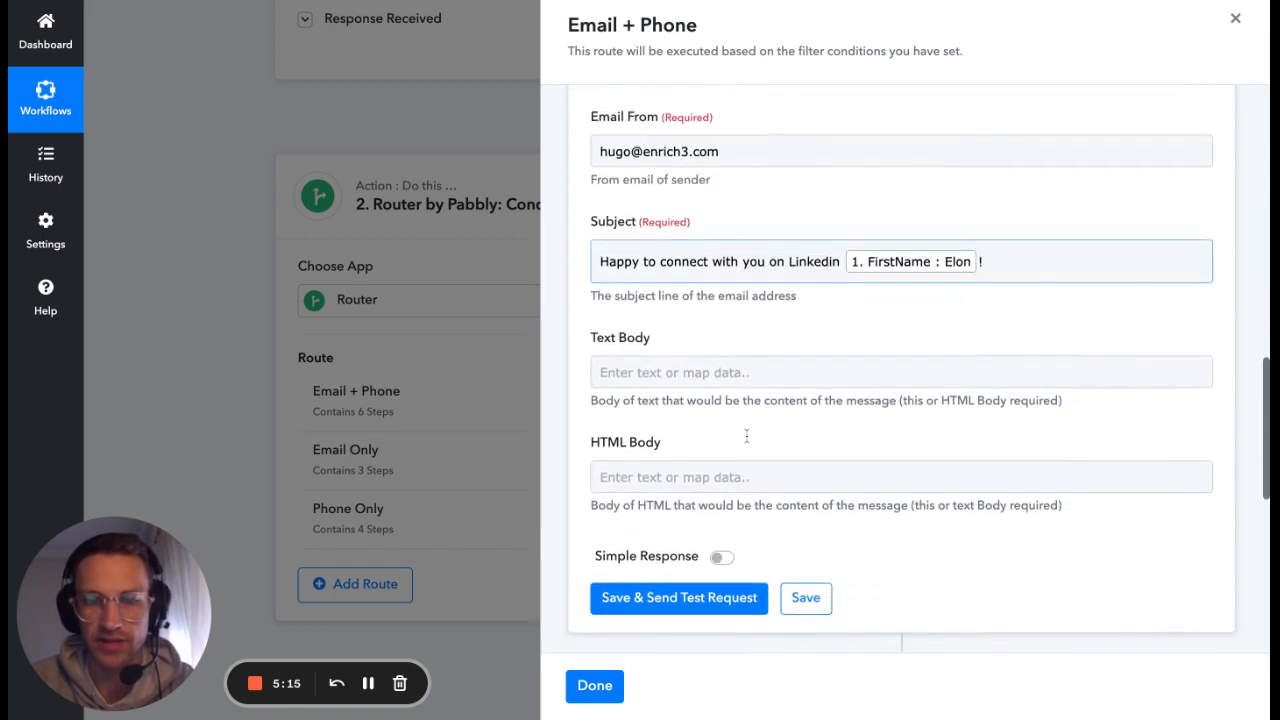
Show the data mapping choices for the email's HTML Body, then collapse the SocketLabs Email action.
{"action": "left_click", "coordinate": [728, 410]}
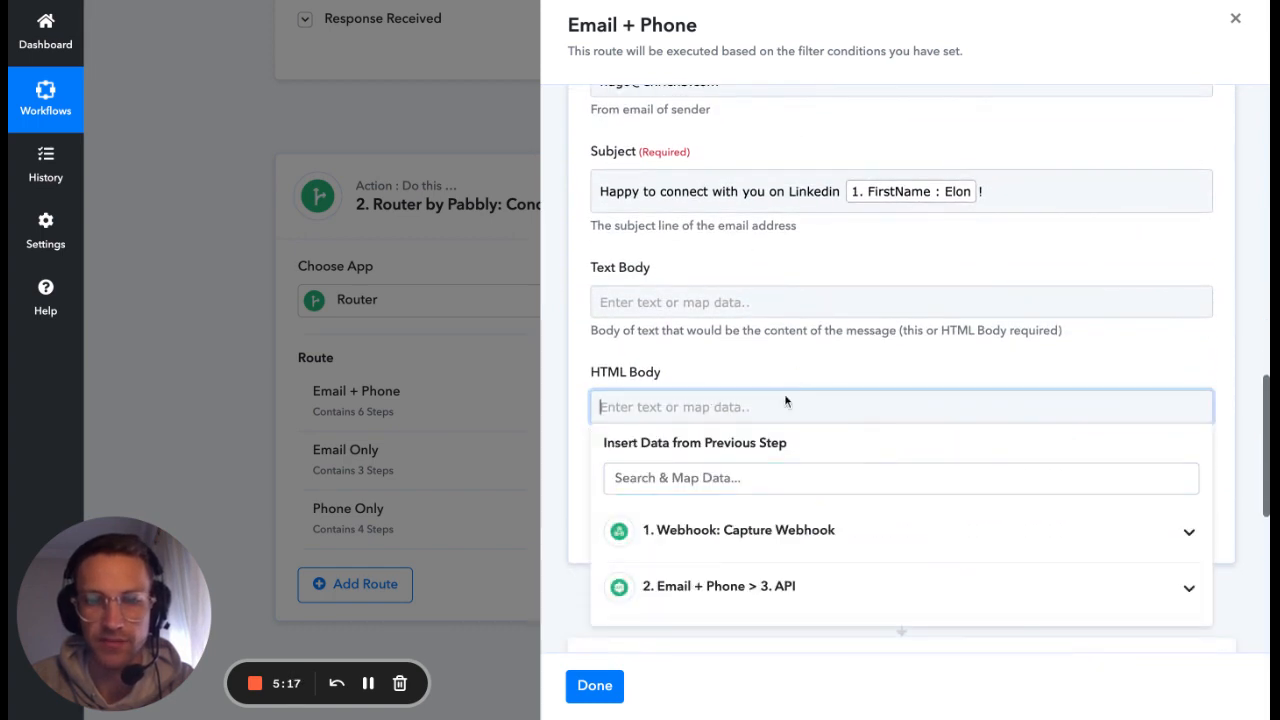
{"action": "scroll", "coordinate": [788, 350], "scroll_direction": "up", "scroll_amount": 5}
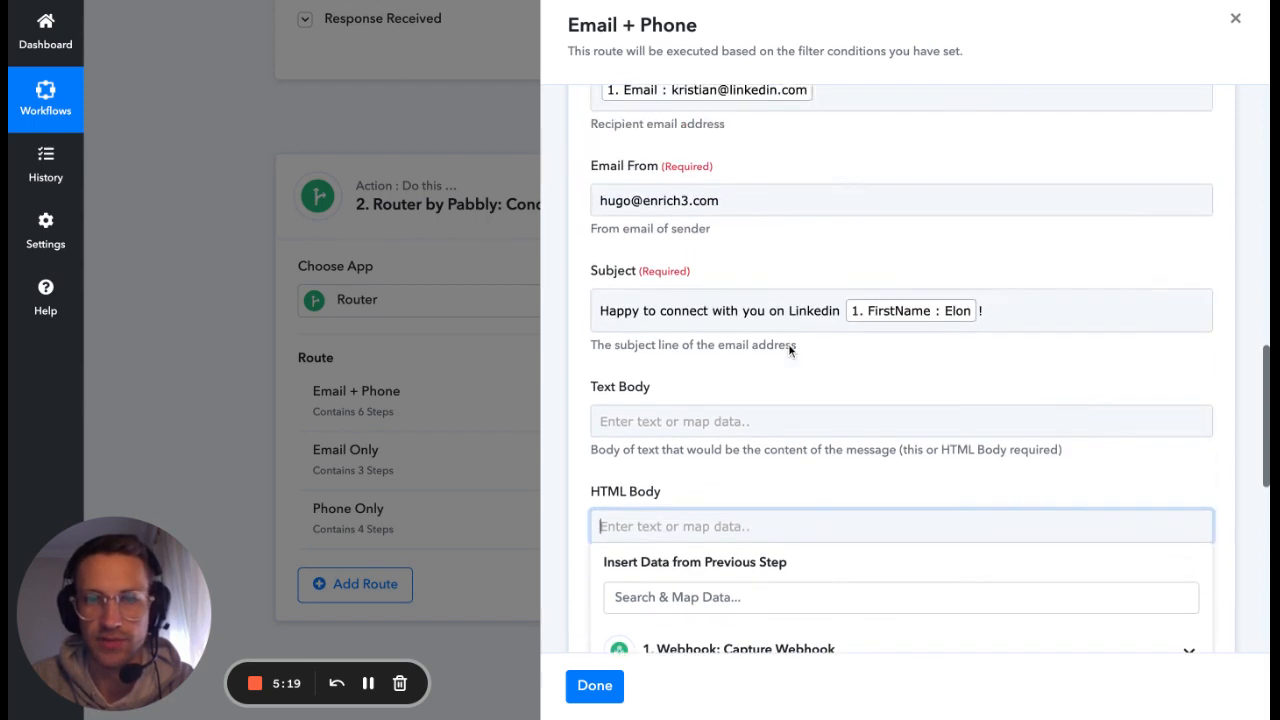
{"action": "scroll", "coordinate": [788, 346], "scroll_direction": "up", "scroll_amount": 3}
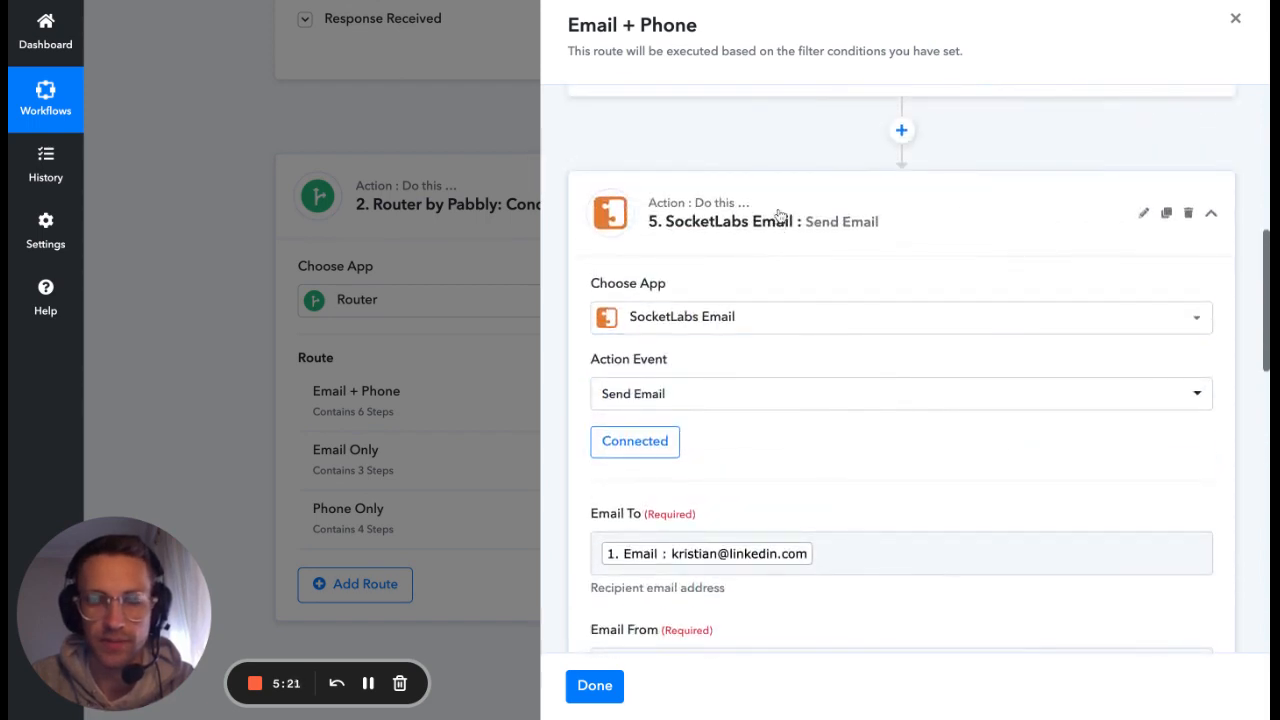
{"action": "left_click", "coordinate": [779, 218]}
Expand the step 6 Filter by Pabbly and check its Data Line Type condition.
{"action": "scroll", "coordinate": [779, 216], "scroll_direction": "down", "scroll_amount": 2}
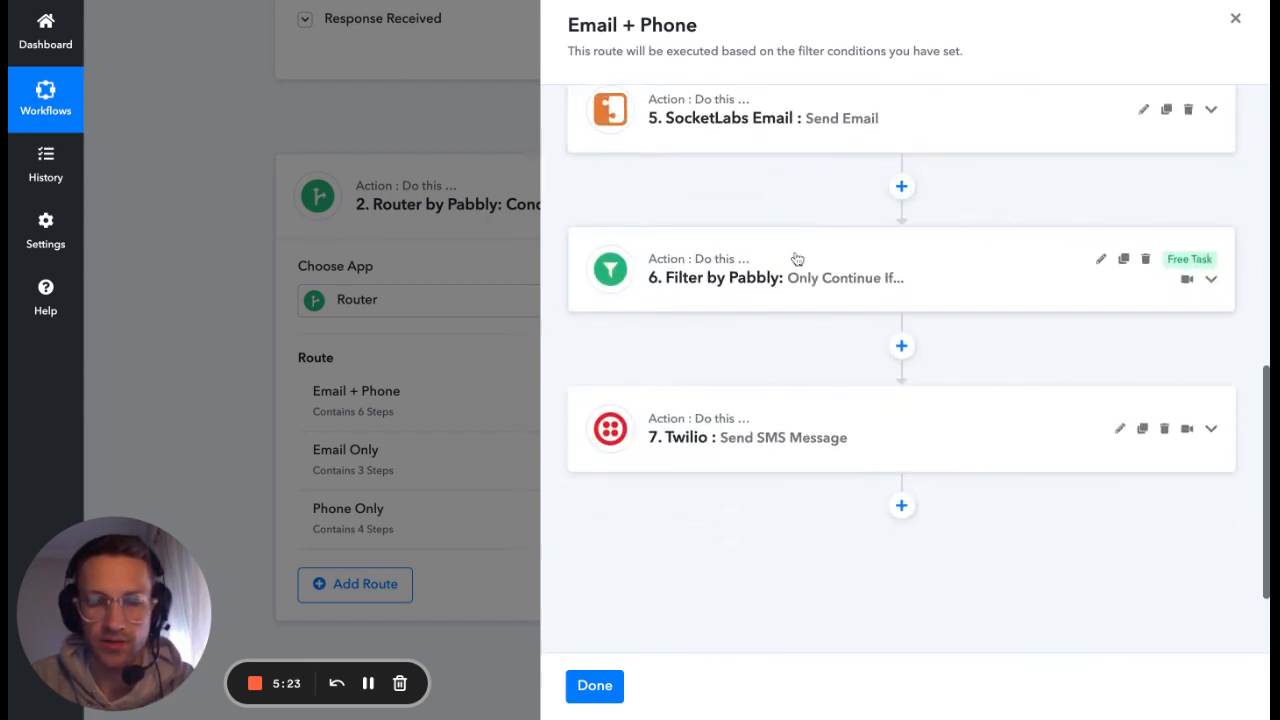
{"action": "left_click", "coordinate": [798, 258]}
{"action": "scroll", "coordinate": [797, 259], "scroll_direction": "down", "scroll_amount": 1}
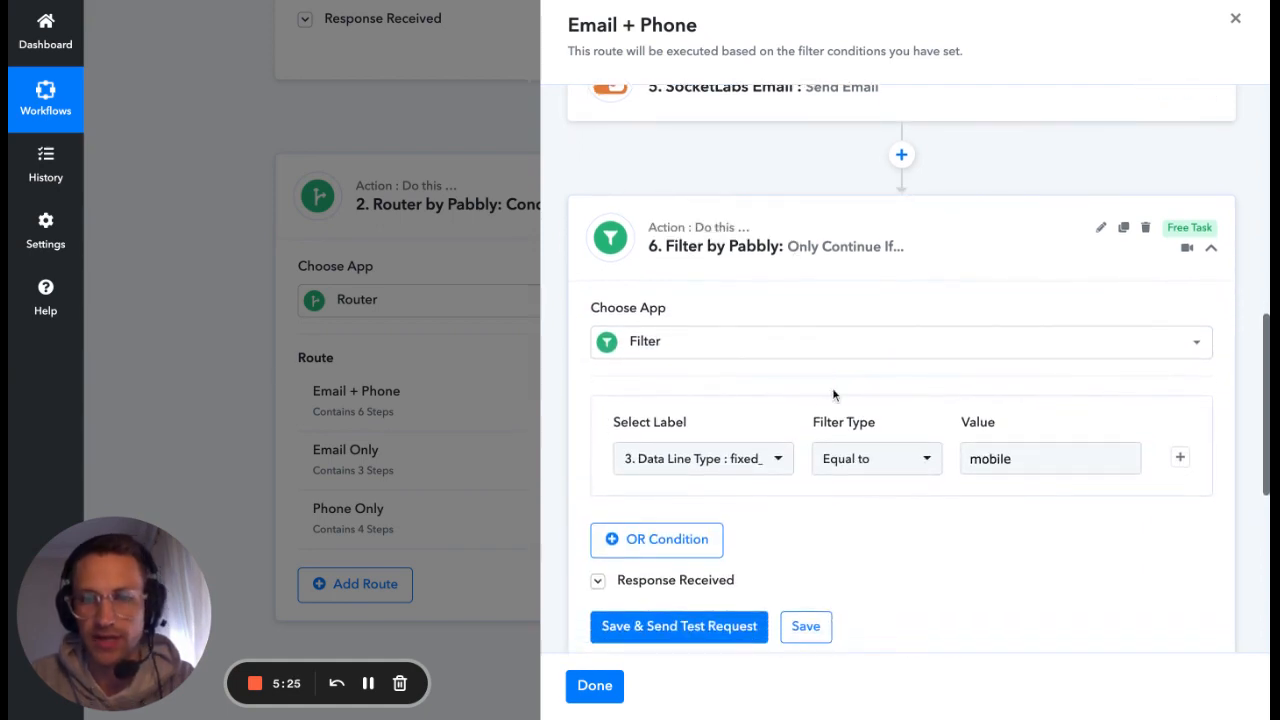
Briefly reopen and collapse the API by Pabbly action, then return to the step 6 filter condition.
{"action": "scroll", "coordinate": [790, 336], "scroll_direction": "up", "scroll_amount": 1}
{"action": "scroll", "coordinate": [790, 336], "scroll_direction": "up", "scroll_amount": 5}
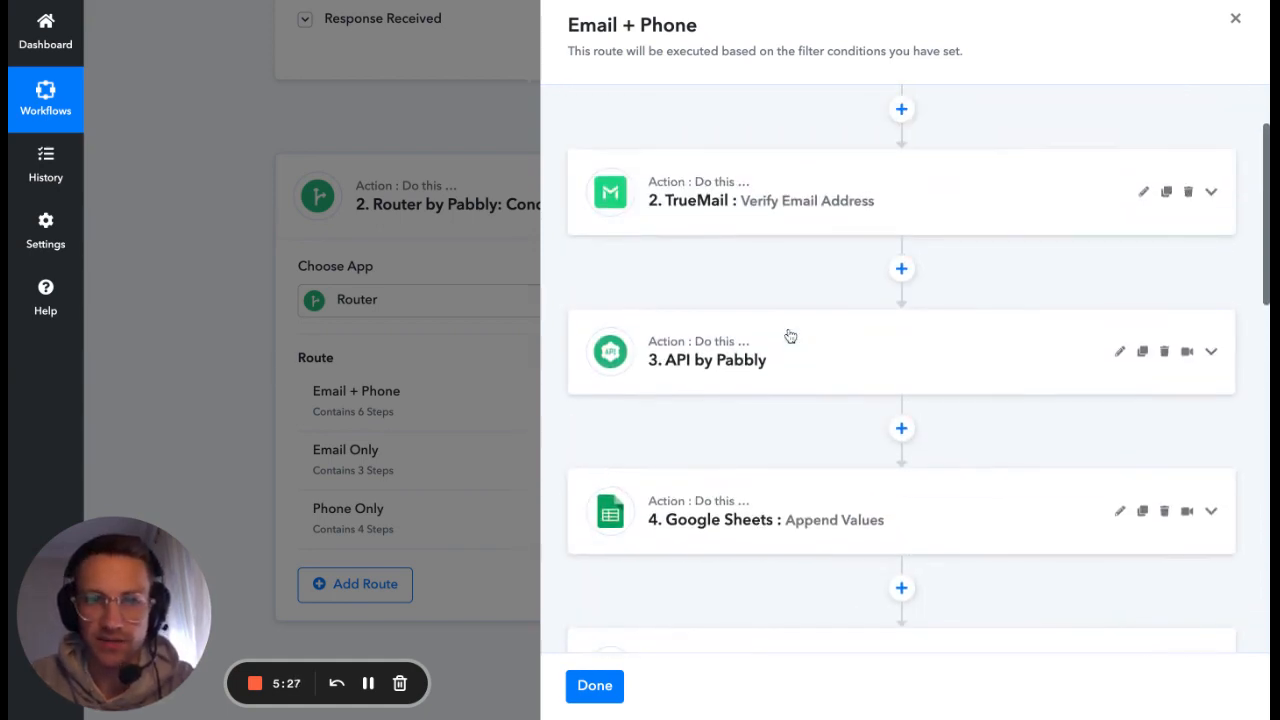
{"action": "left_click", "coordinate": [792, 369]}
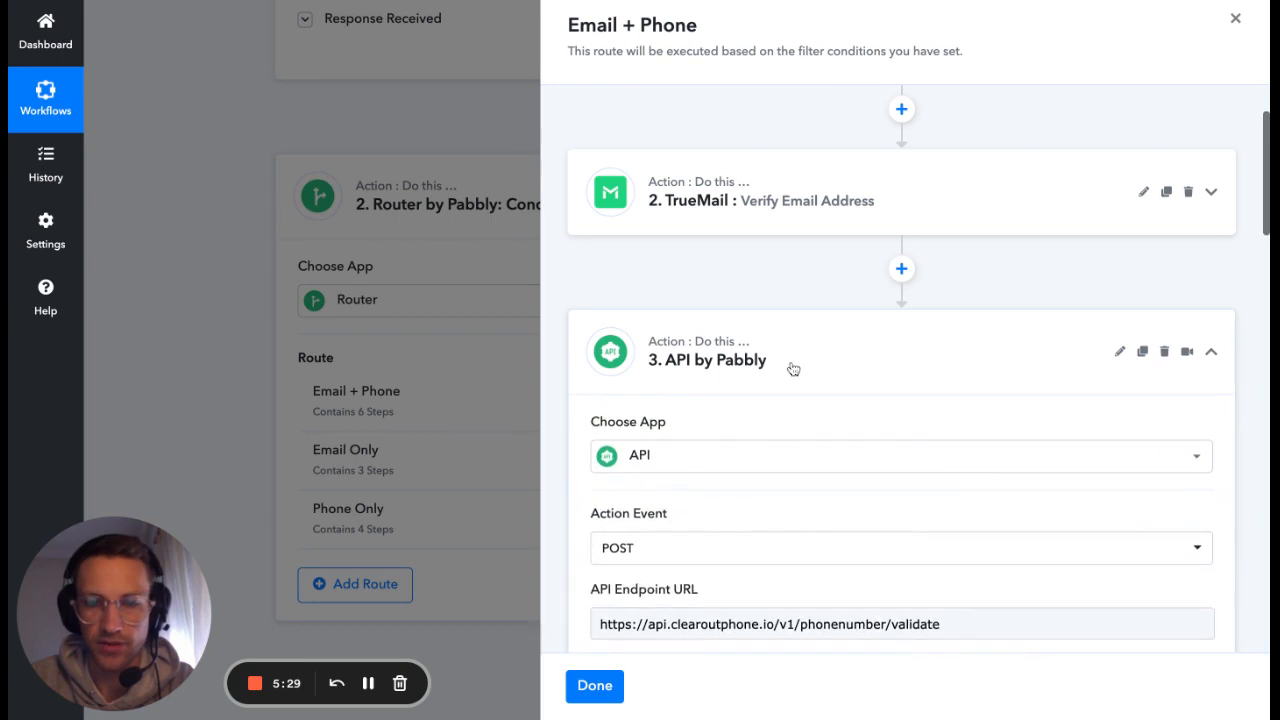
{"action": "left_click", "coordinate": [797, 349]}
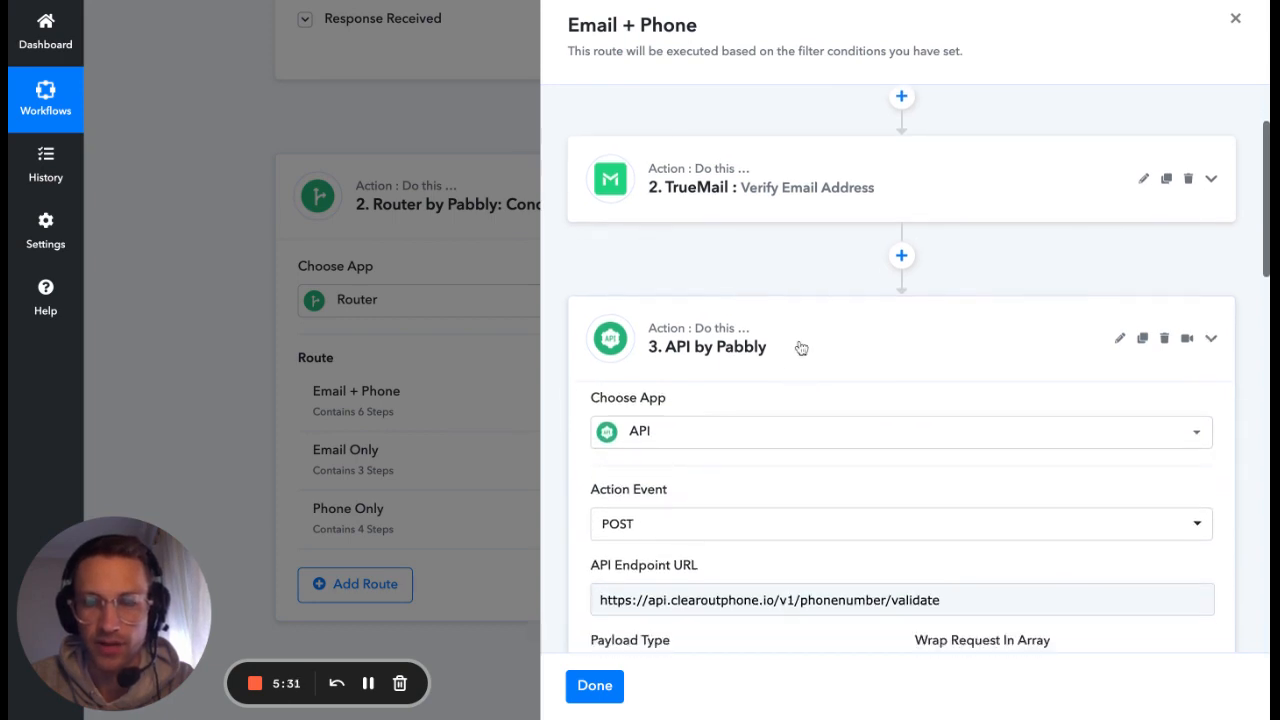
{"action": "scroll", "coordinate": [799, 348], "scroll_direction": "down", "scroll_amount": 3}
{"action": "scroll", "coordinate": [801, 347], "scroll_direction": "down", "scroll_amount": 3}
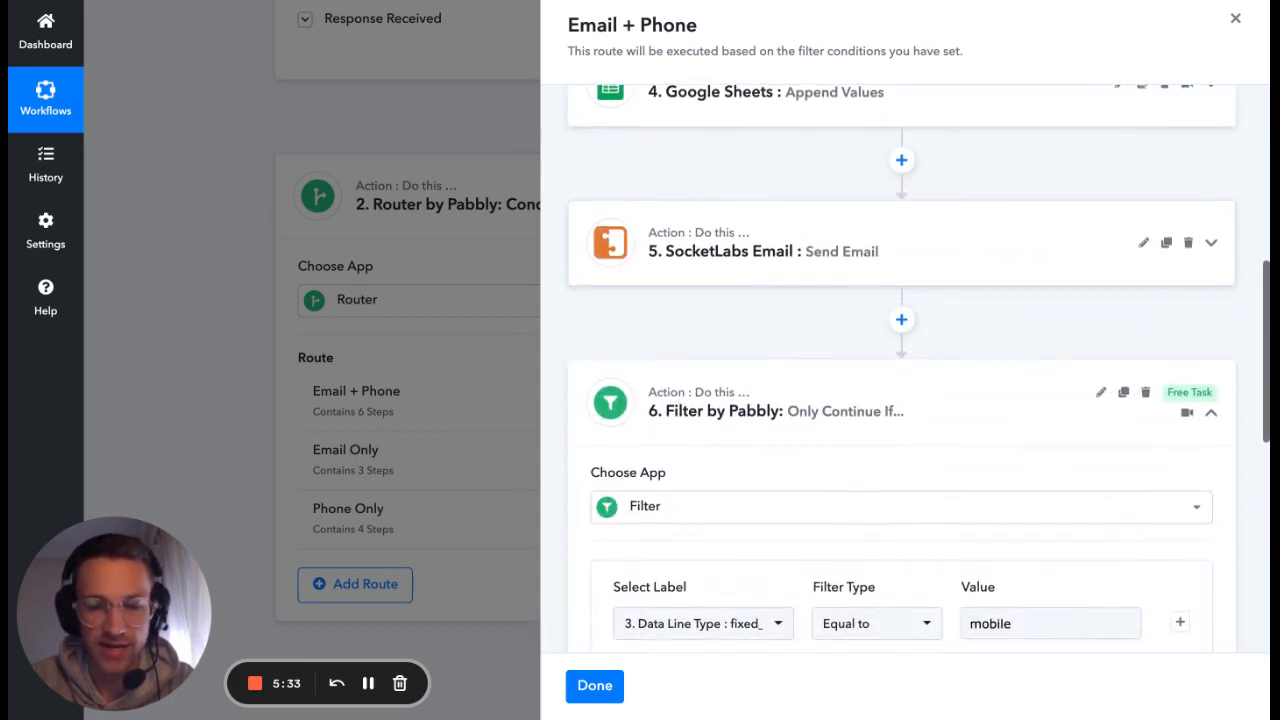
Expand the step 3 API by Pabbly action and show the response received for the number lookup.
{"action": "scroll", "coordinate": [810, 341], "scroll_direction": "up", "scroll_amount": 10}
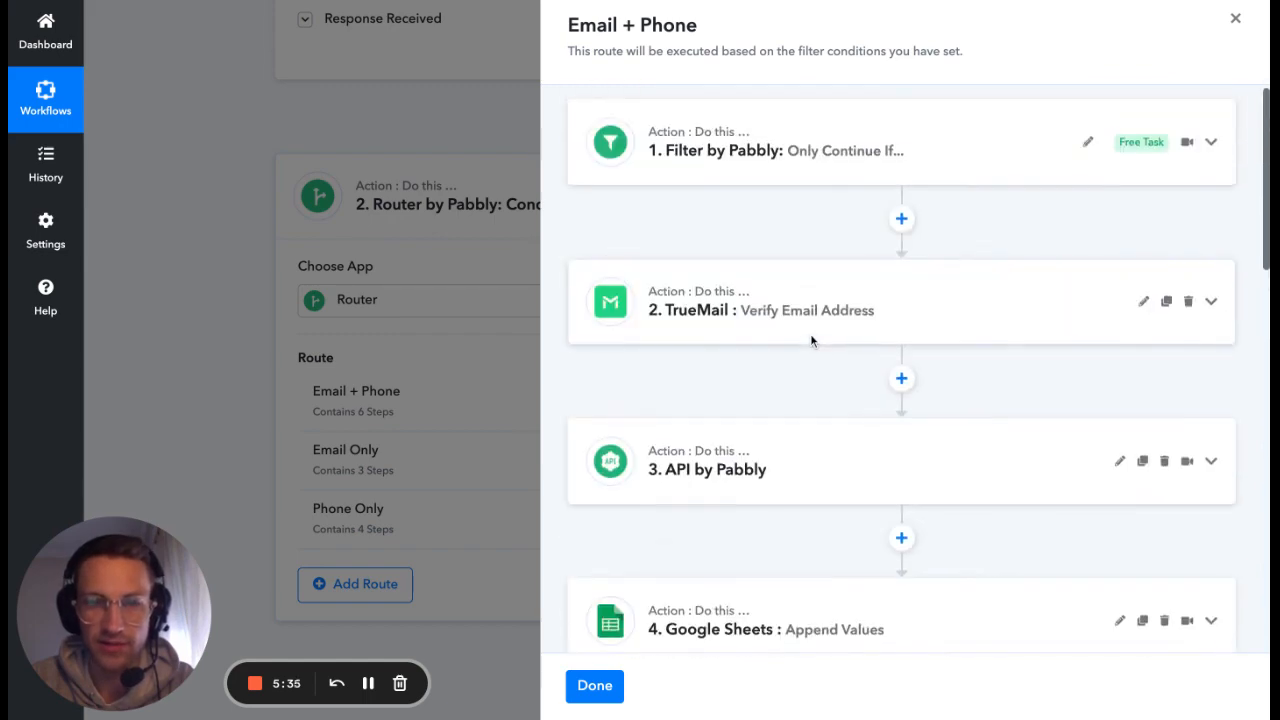
{"action": "scroll", "coordinate": [802, 488], "scroll_direction": "down", "scroll_amount": 1}
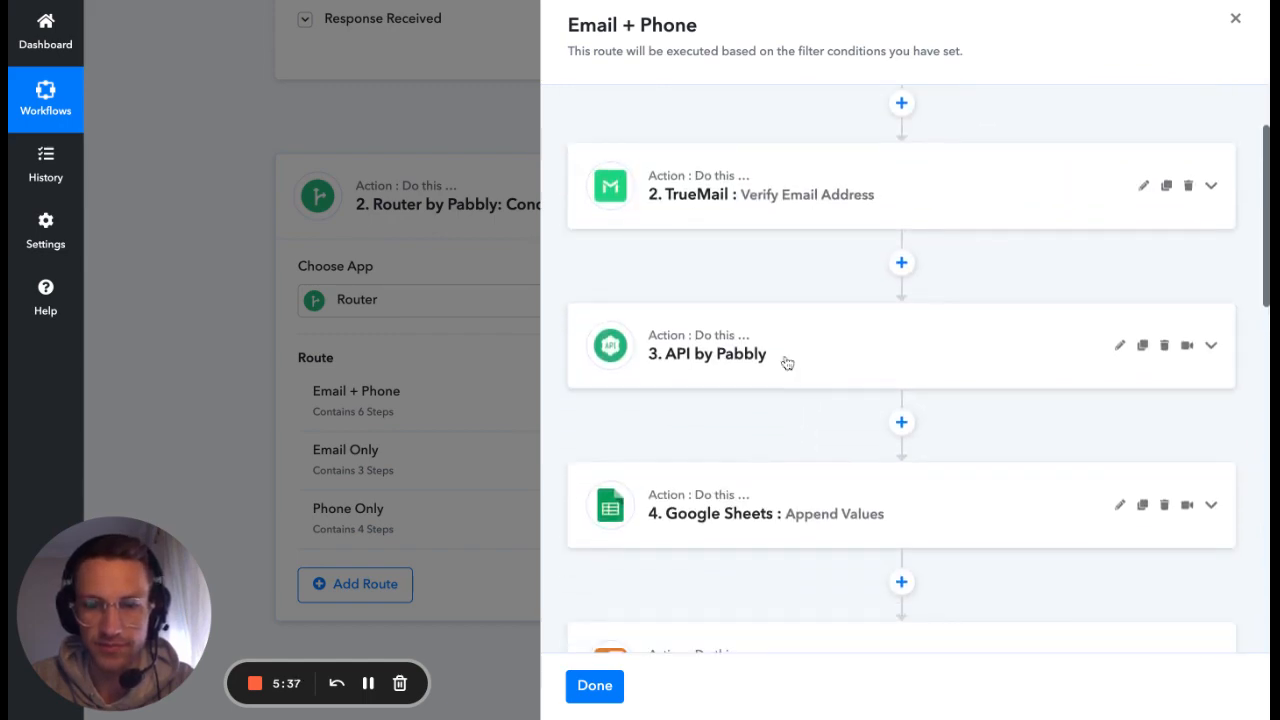
{"action": "left_click", "coordinate": [788, 360]}
{"action": "scroll", "coordinate": [837, 443], "scroll_direction": "down", "scroll_amount": 4}
{"action": "scroll", "coordinate": [837, 443], "scroll_direction": "down", "scroll_amount": 5}
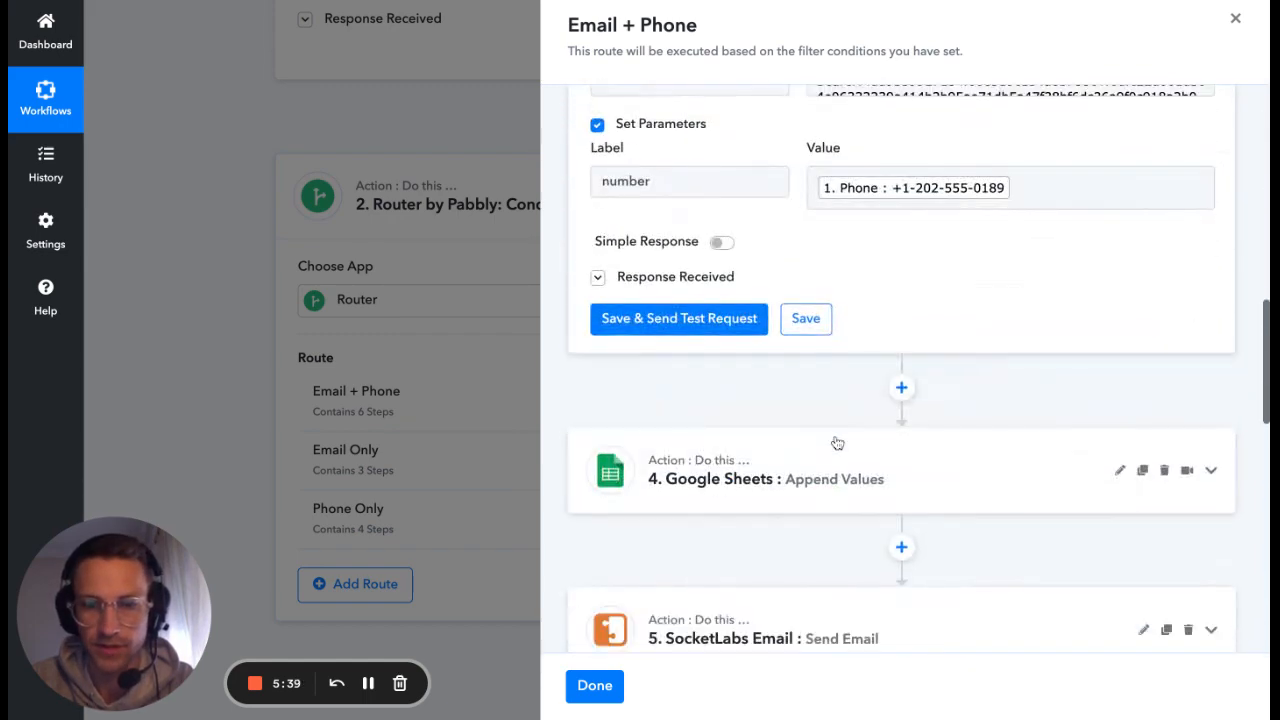
{"action": "left_click", "coordinate": [684, 263]}
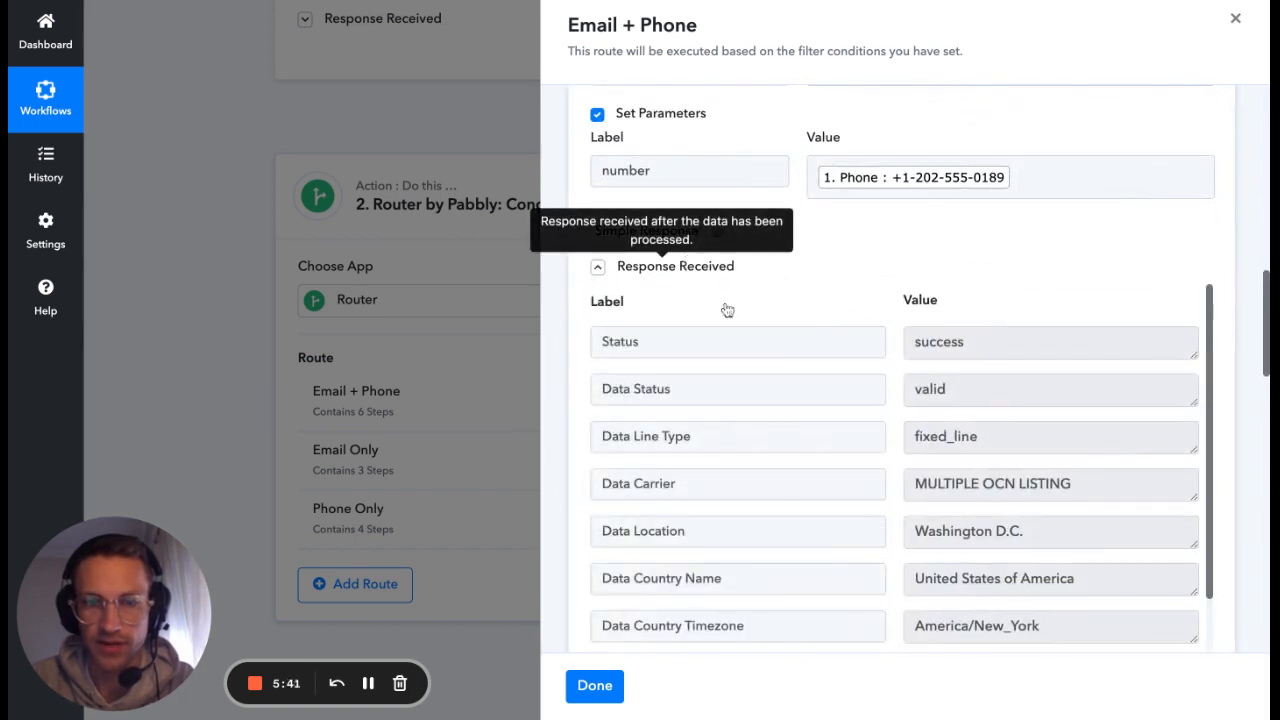
{"action": "scroll", "coordinate": [867, 318], "scroll_direction": "down", "scroll_amount": 1}
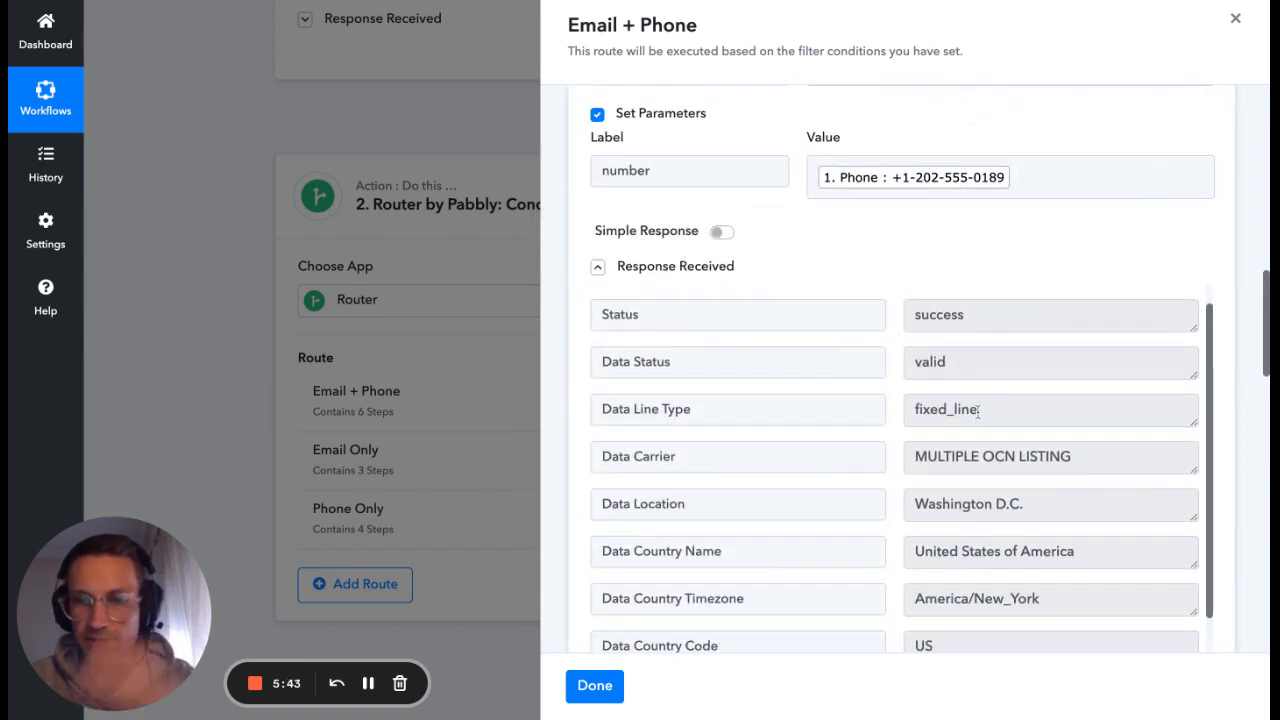
Highlight the Data Line Type value in the received response, look over the remaining fields, and collapse the API by Pabbly action.
{"action": "left_click_drag", "start_coordinate": [987, 412], "coordinate": [889, 409]}
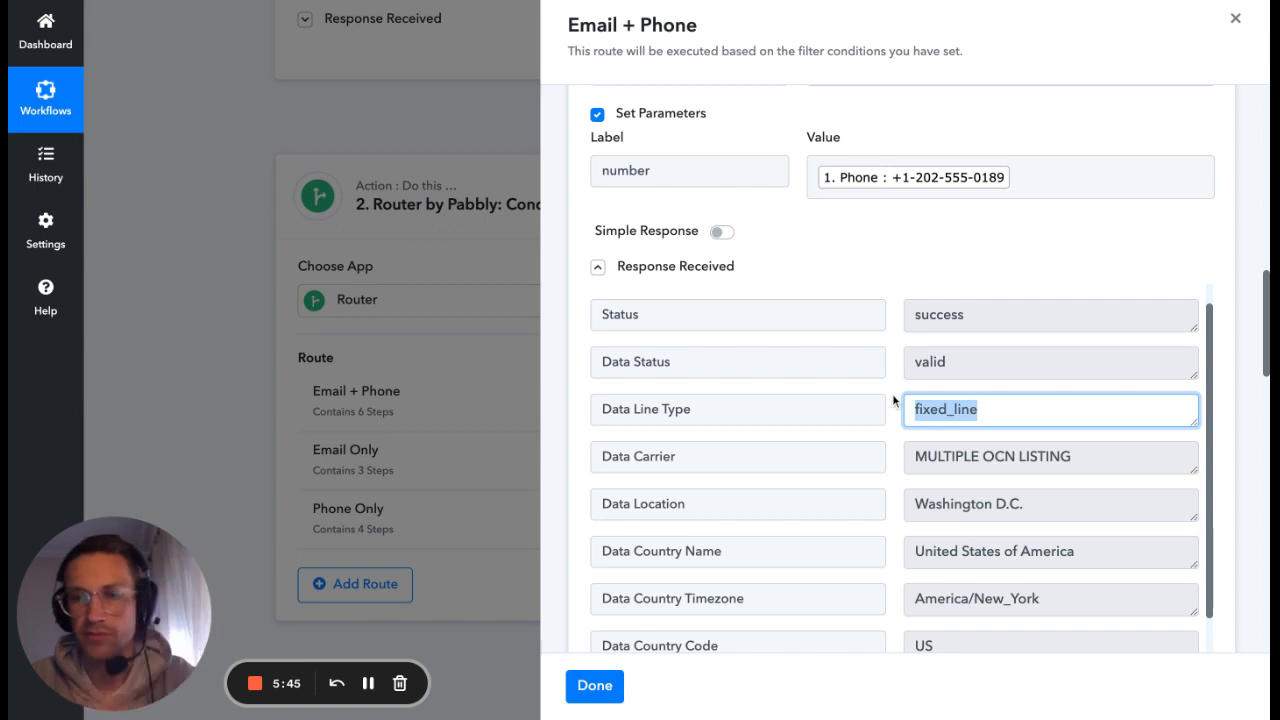
{"action": "left_click", "coordinate": [893, 400]}
{"action": "scroll", "coordinate": [894, 400], "scroll_direction": "down", "scroll_amount": 1}
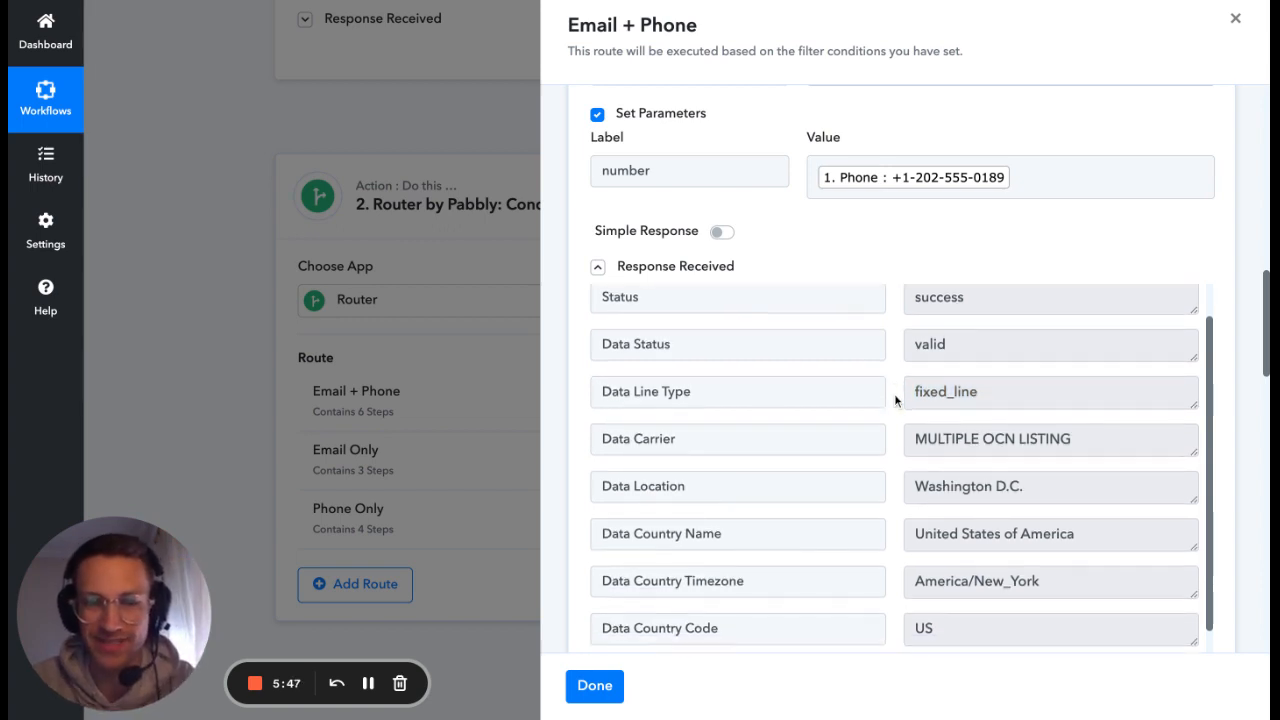
{"action": "scroll", "coordinate": [894, 400], "scroll_direction": "down", "scroll_amount": 3}
{"action": "scroll", "coordinate": [894, 400], "scroll_direction": "up", "scroll_amount": 15}
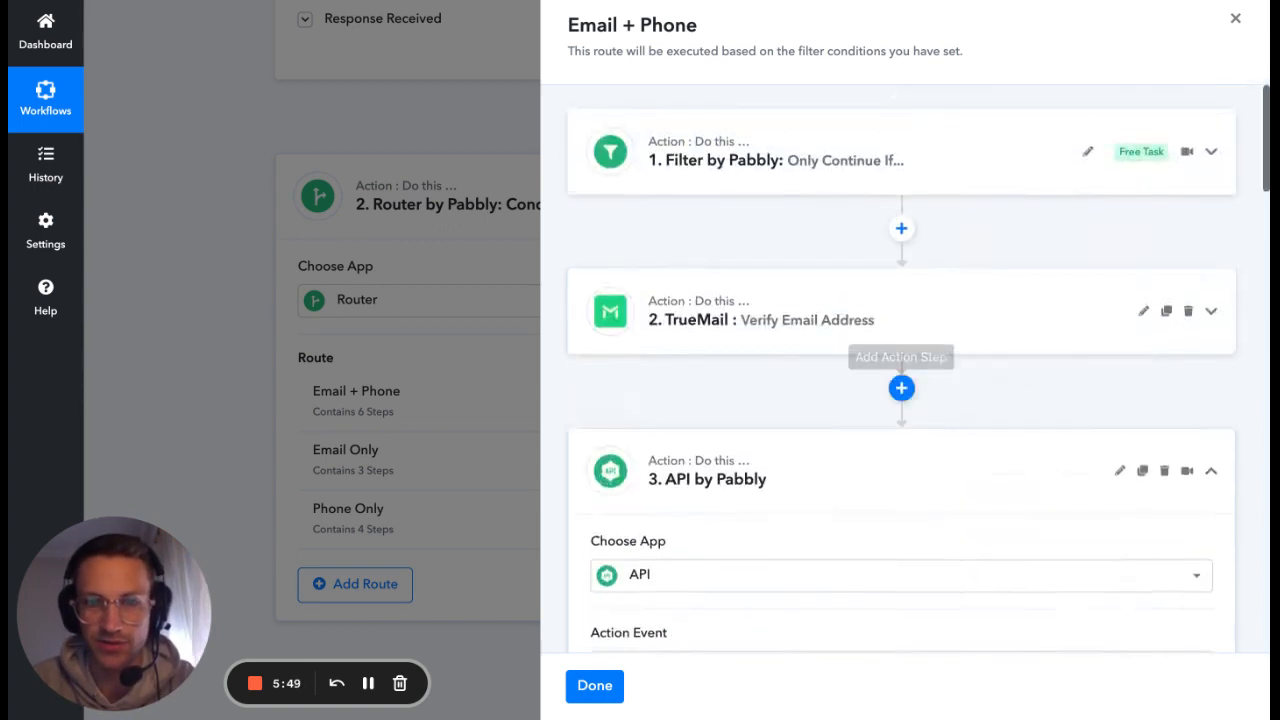
{"action": "left_click", "coordinate": [809, 469]}
Review the step 6 Filter by Pabbly condition that requires Data Line Type to equal mobile.
{"action": "scroll", "coordinate": [810, 470], "scroll_direction": "down", "scroll_amount": 5}
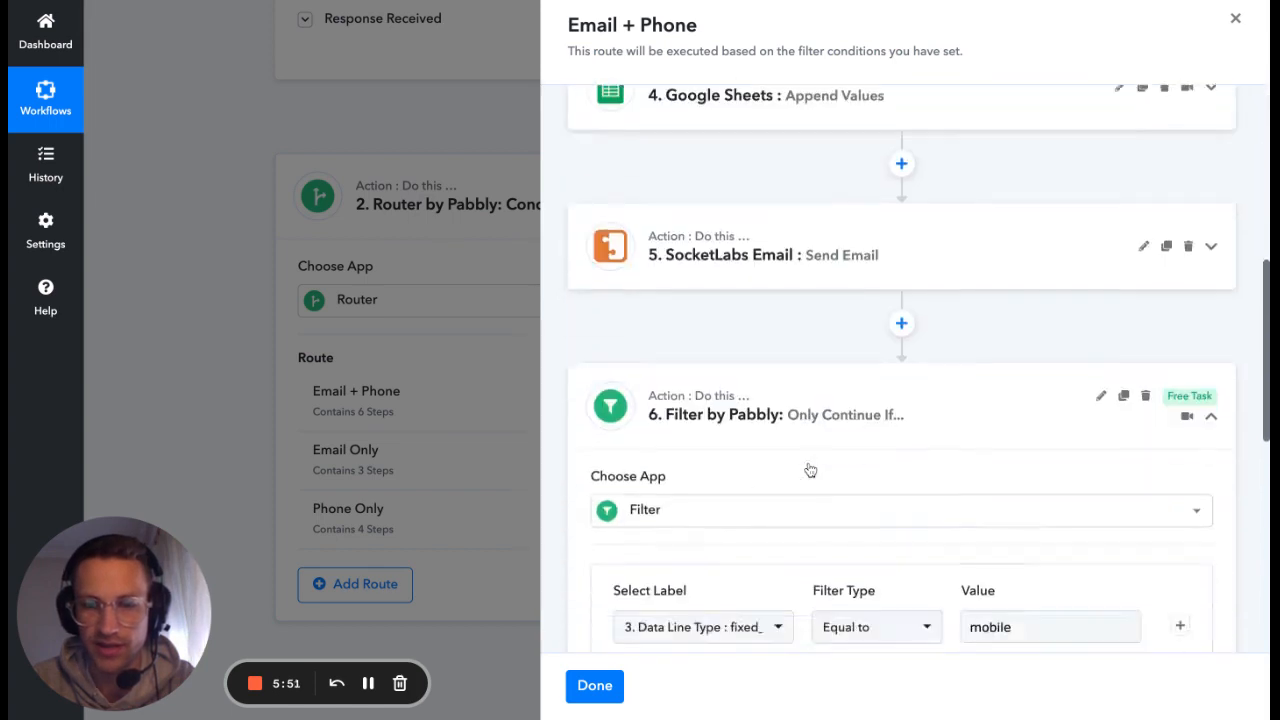
{"action": "scroll", "coordinate": [810, 470], "scroll_direction": "down", "scroll_amount": 2}
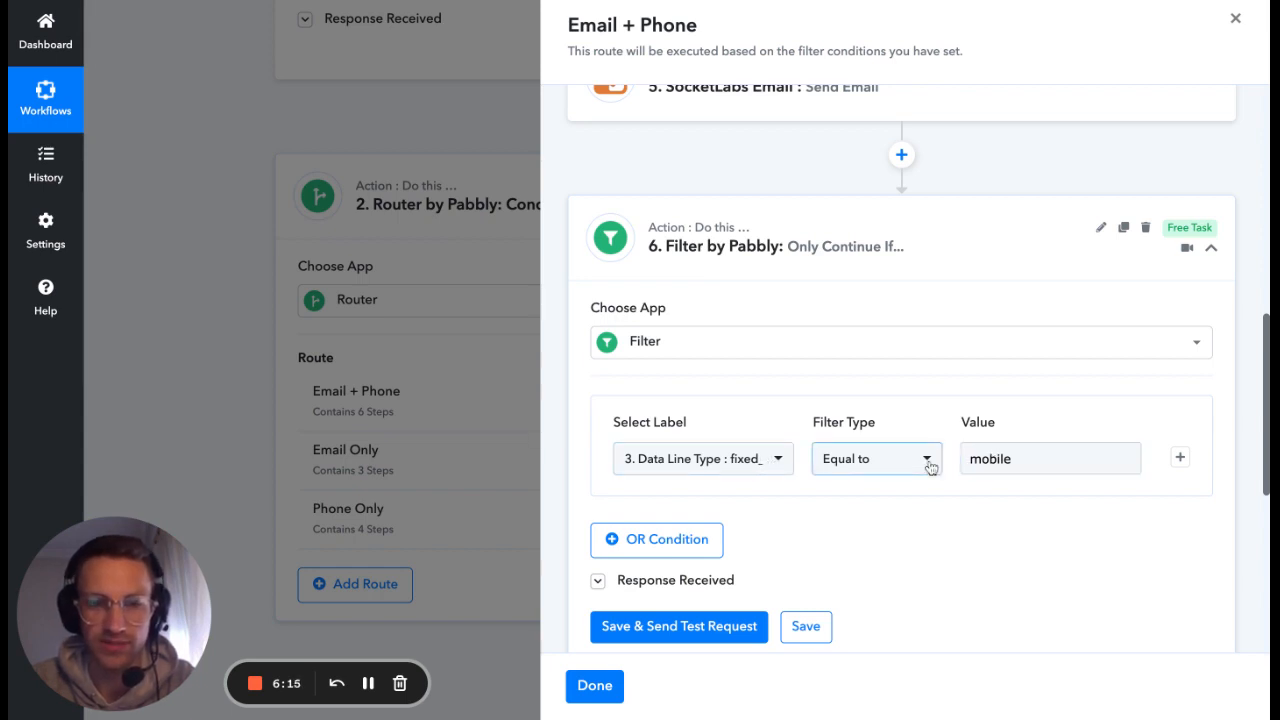
{"action": "scroll", "coordinate": [778, 420], "scroll_direction": "down", "scroll_amount": 1}
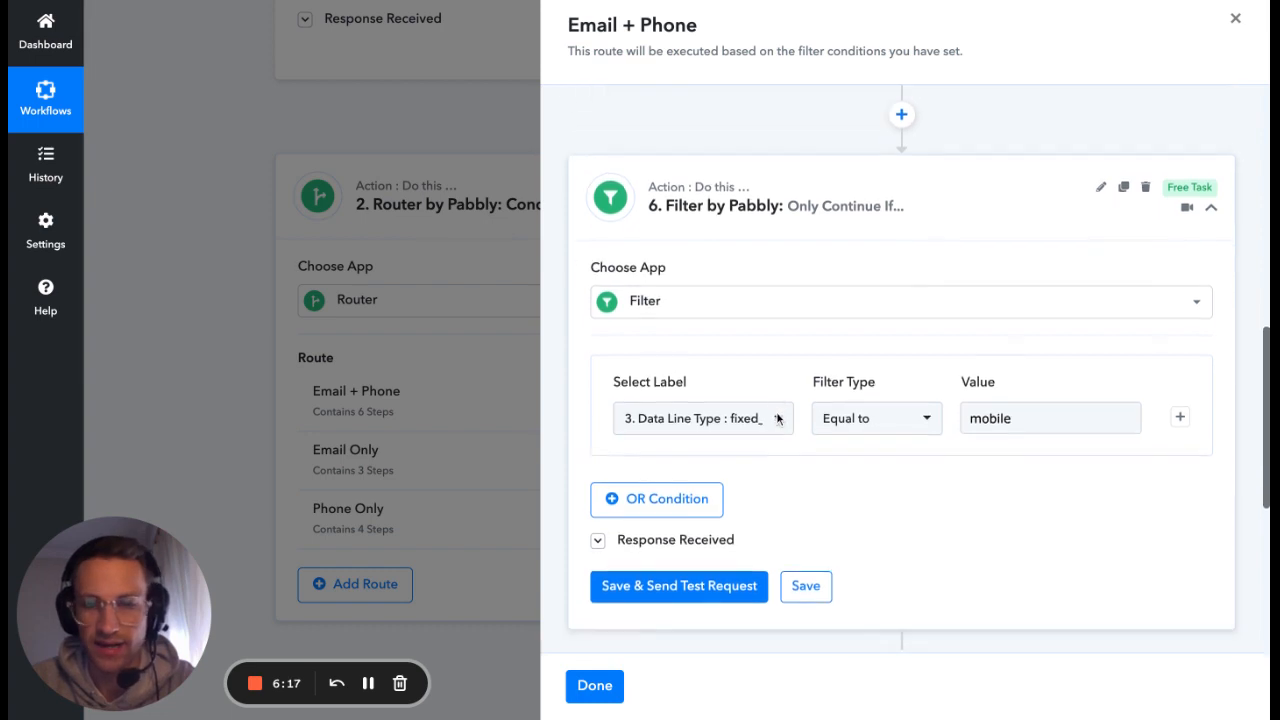
{"action": "scroll", "coordinate": [778, 420], "scroll_direction": "down", "scroll_amount": 1}
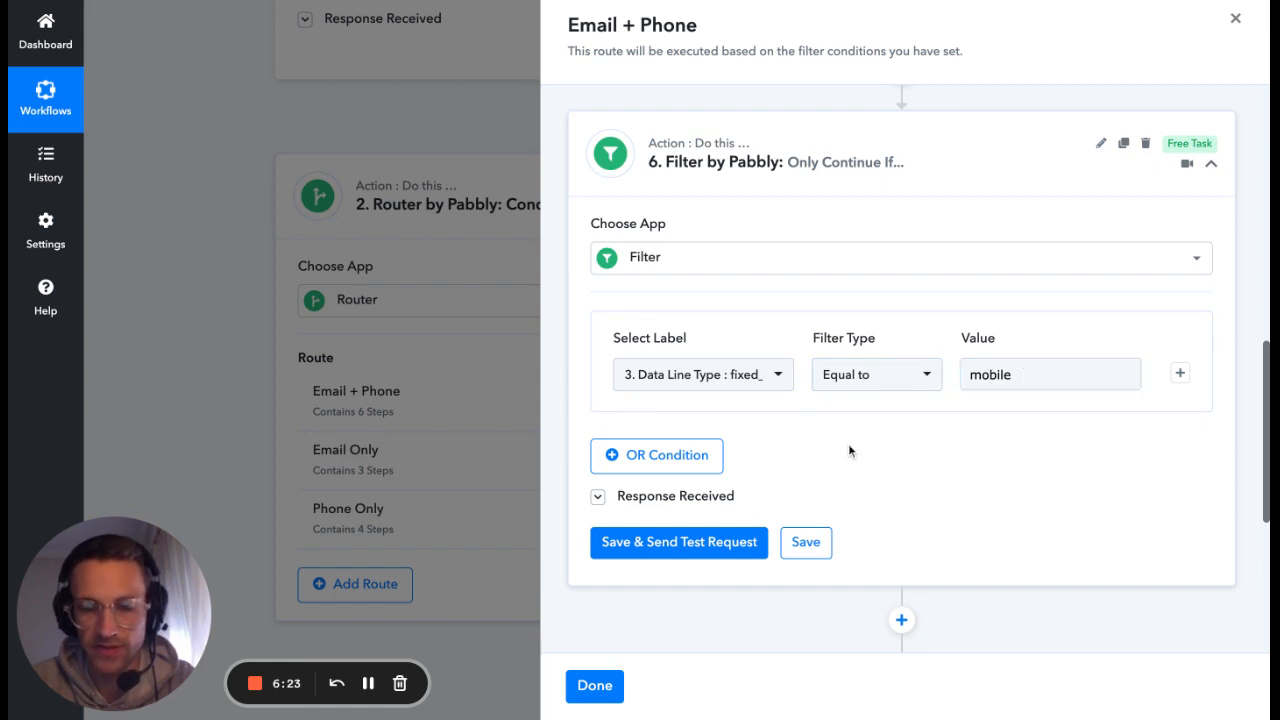
Expand the step 7 Twilio Send SMS Message action and show the full SMS body with its mapped FirstName fields.
{"action": "scroll", "coordinate": [884, 443], "scroll_direction": "down", "scroll_amount": 5}
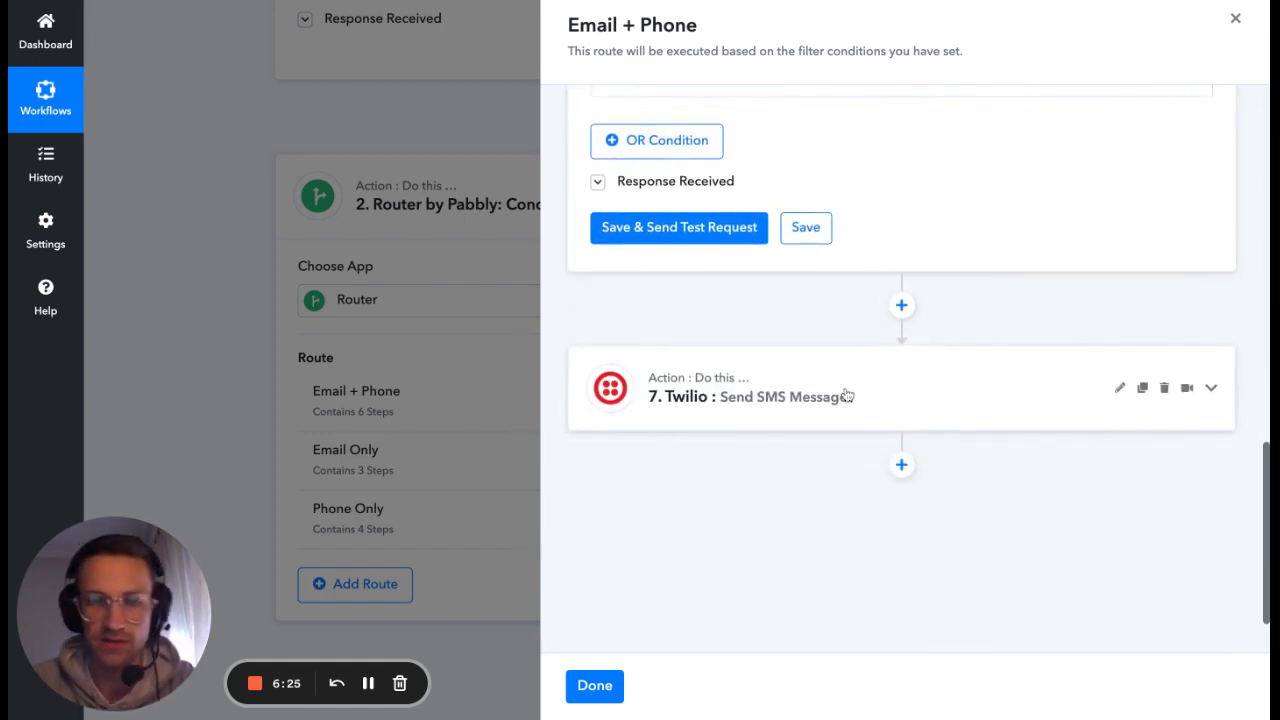
{"action": "left_click", "coordinate": [847, 398]}
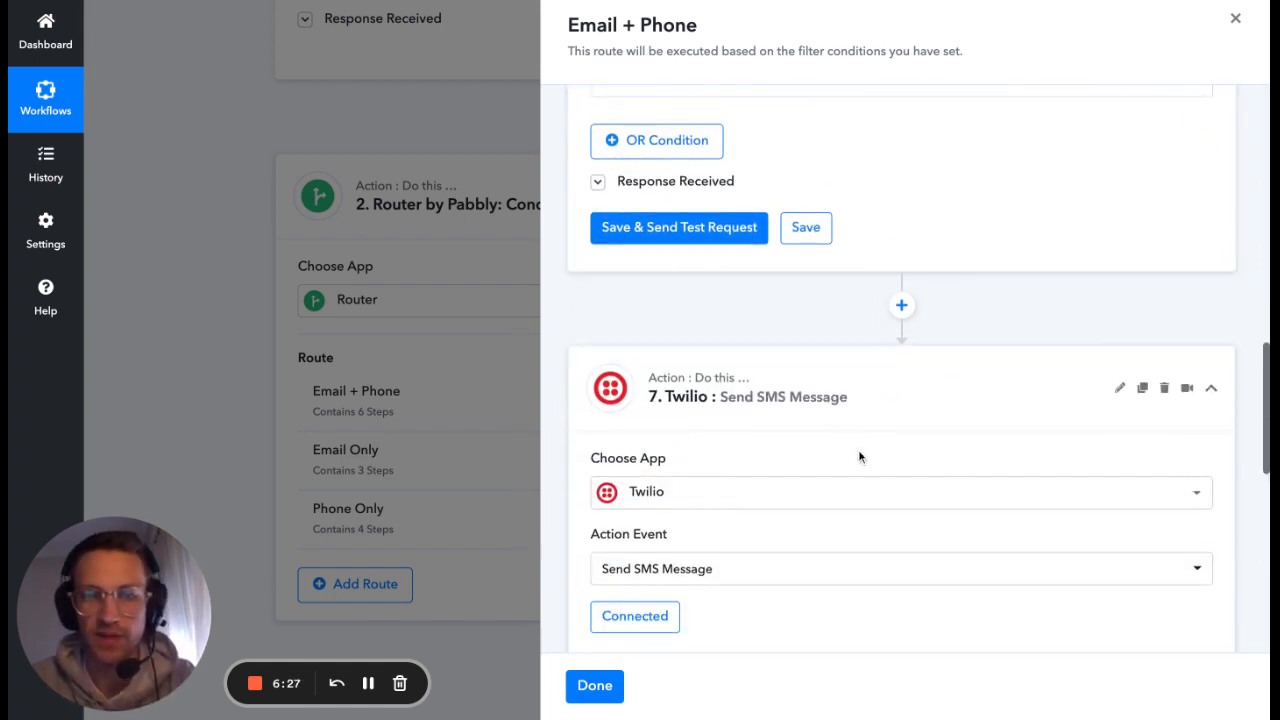
{"action": "scroll", "coordinate": [843, 403], "scroll_direction": "down", "scroll_amount": 4}
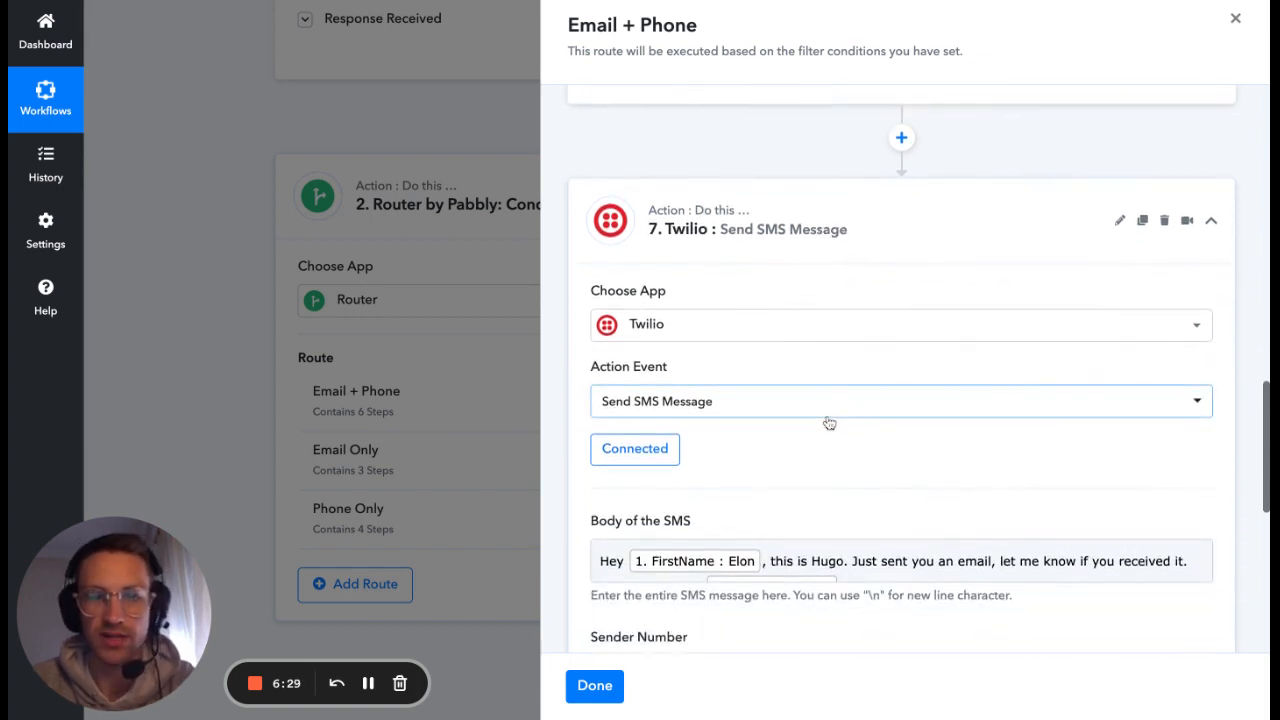
{"action": "scroll", "coordinate": [766, 383], "scroll_direction": "down", "scroll_amount": 1}
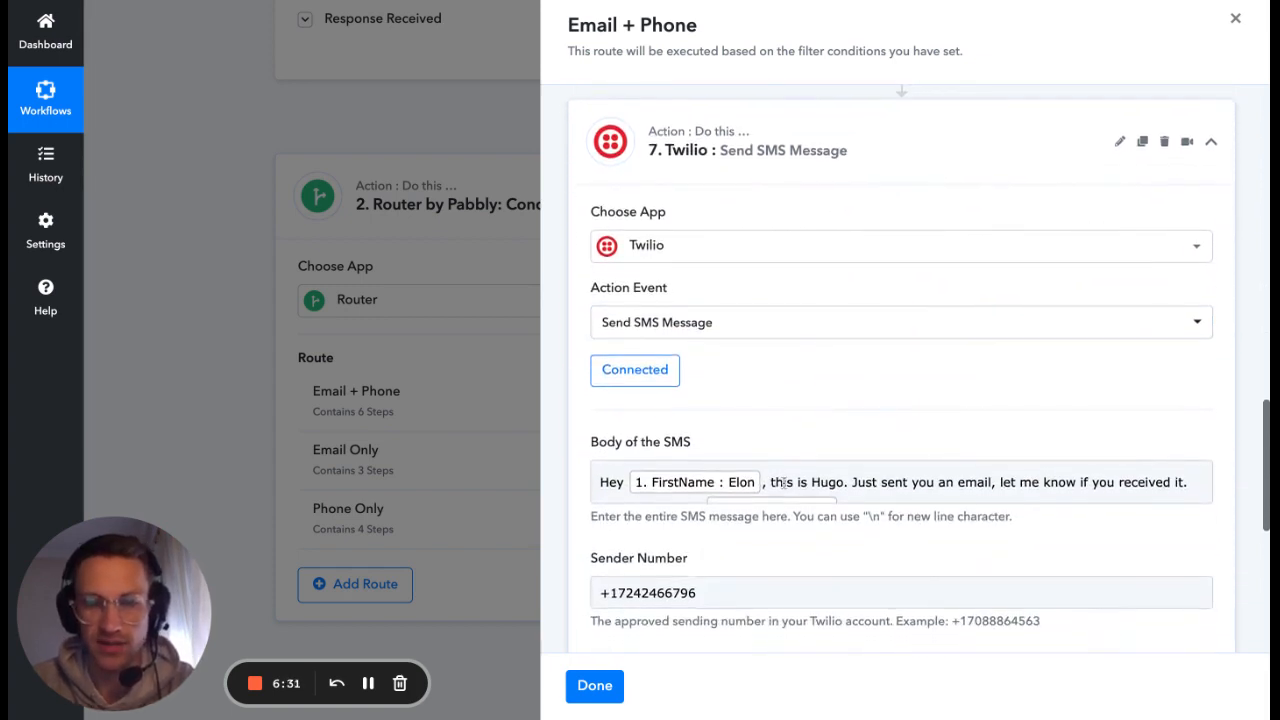
{"action": "left_click", "coordinate": [822, 470]}
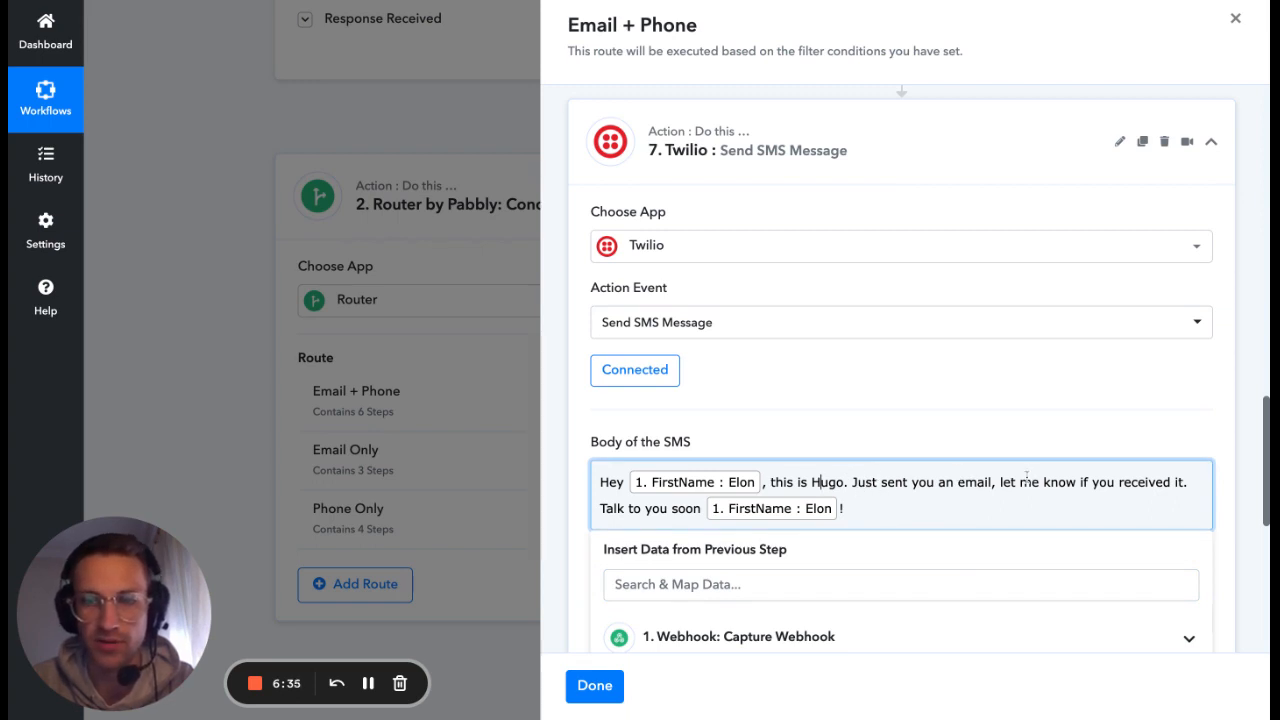
{"action": "left_click", "coordinate": [862, 425]}
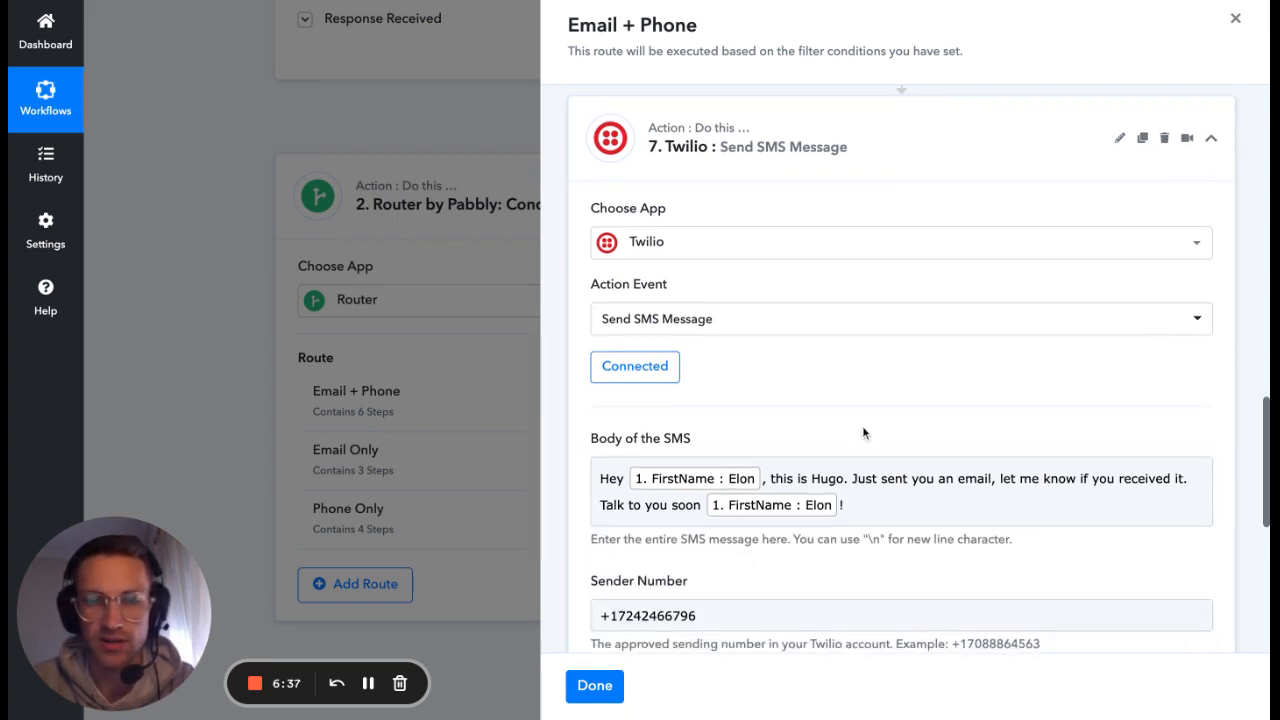
Check the sender number and mapped recipient number of the Twilio action, then return to the SMS body.
{"action": "scroll", "coordinate": [862, 425], "scroll_direction": "down", "scroll_amount": 2}
{"action": "scroll", "coordinate": [830, 362], "scroll_direction": "down", "scroll_amount": 2}
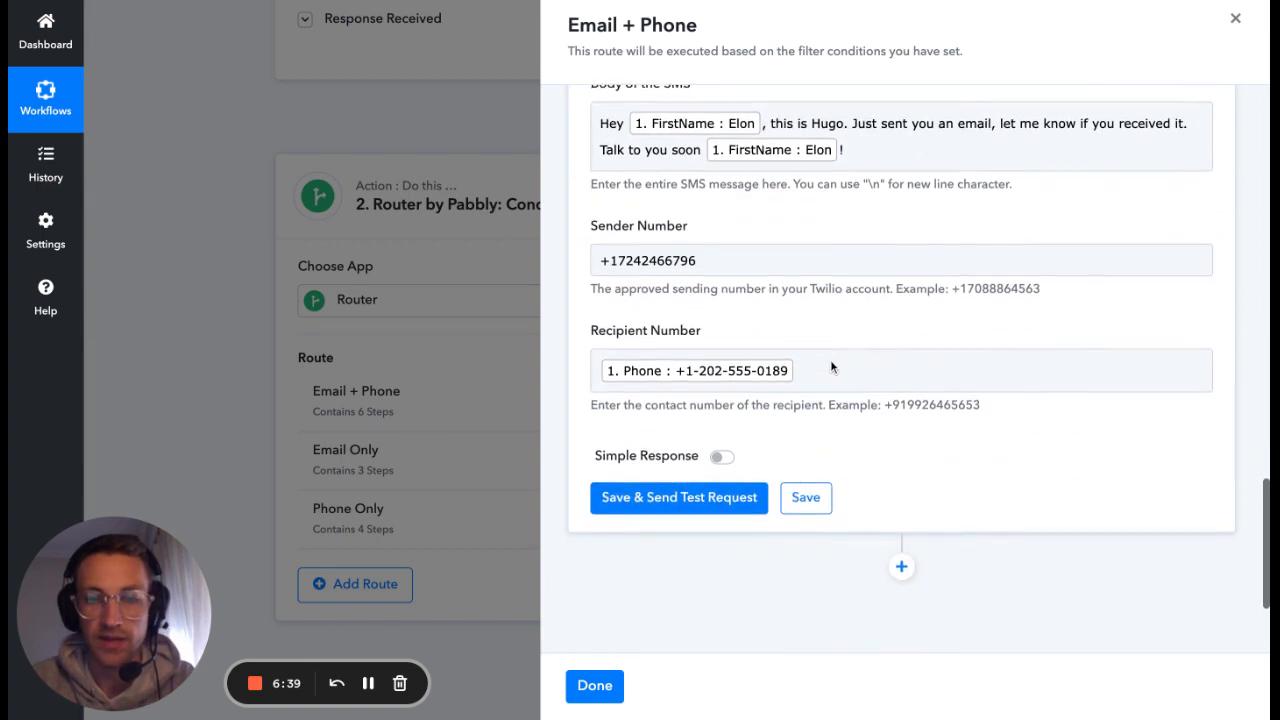
{"action": "scroll", "coordinate": [830, 365], "scroll_direction": "up", "scroll_amount": 3}
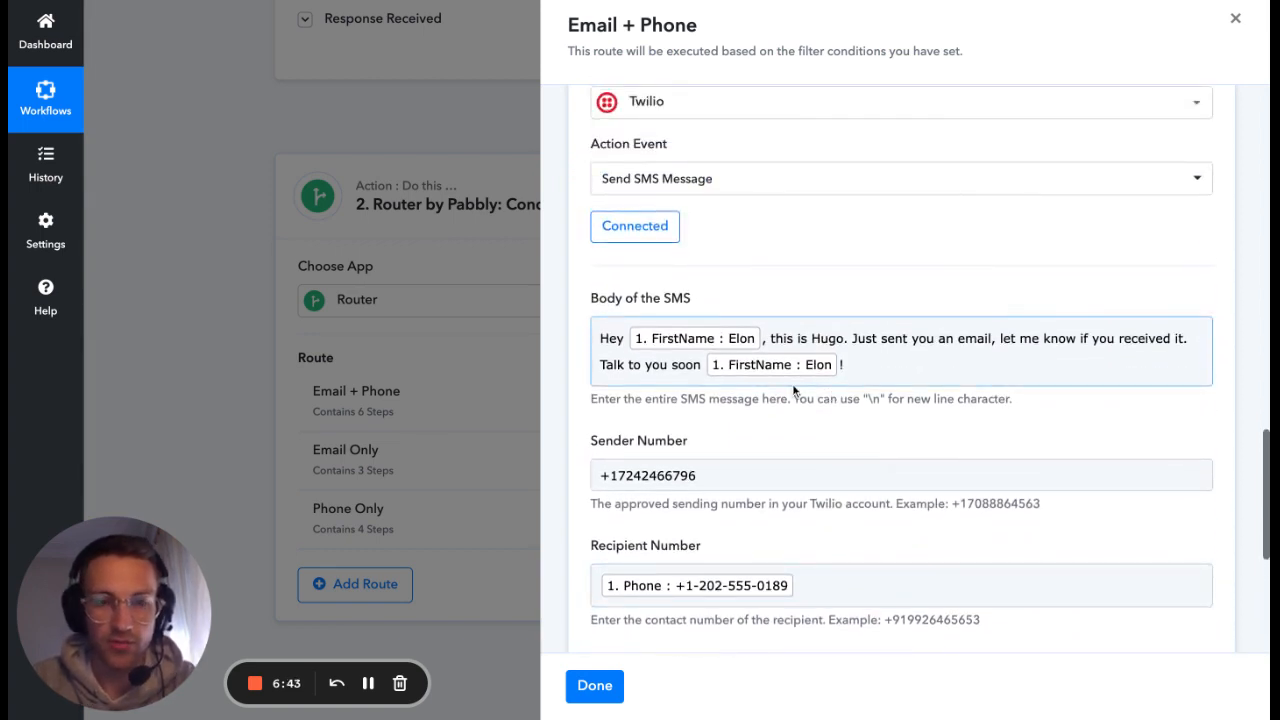
{"action": "mouse_move", "coordinate": [126, 686]}
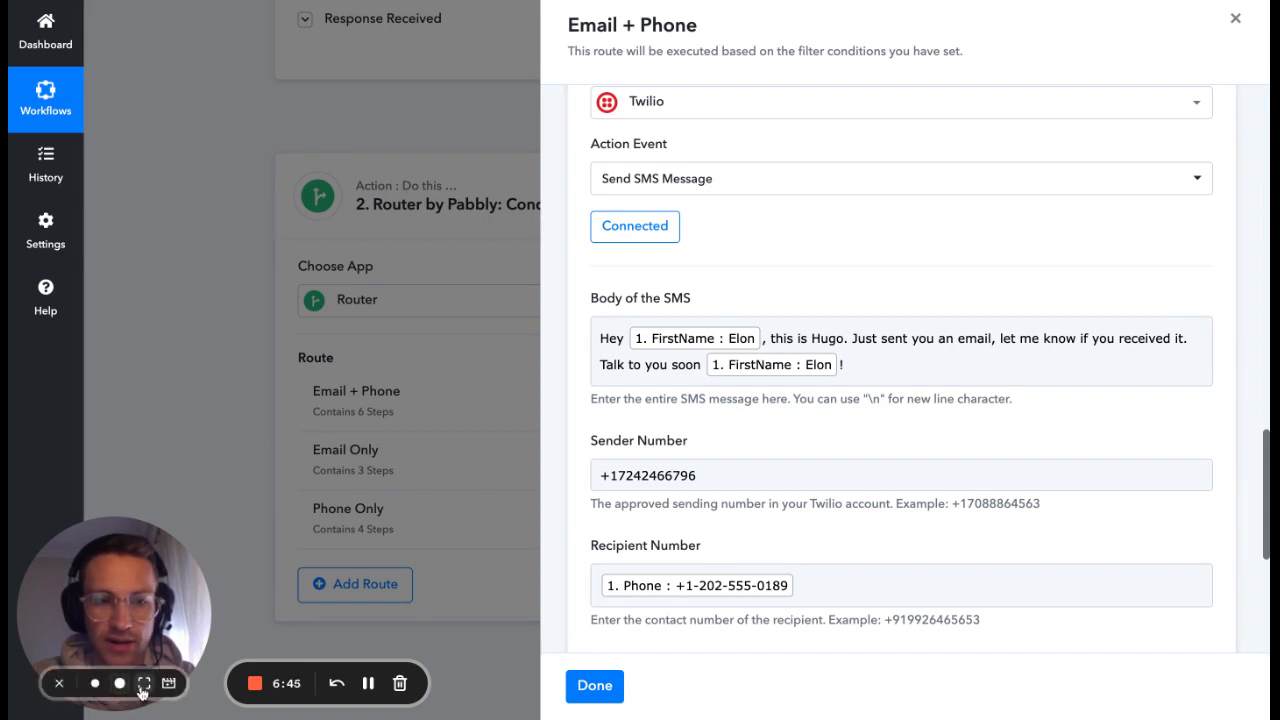
{"action": "left_click", "coordinate": [143, 684]}
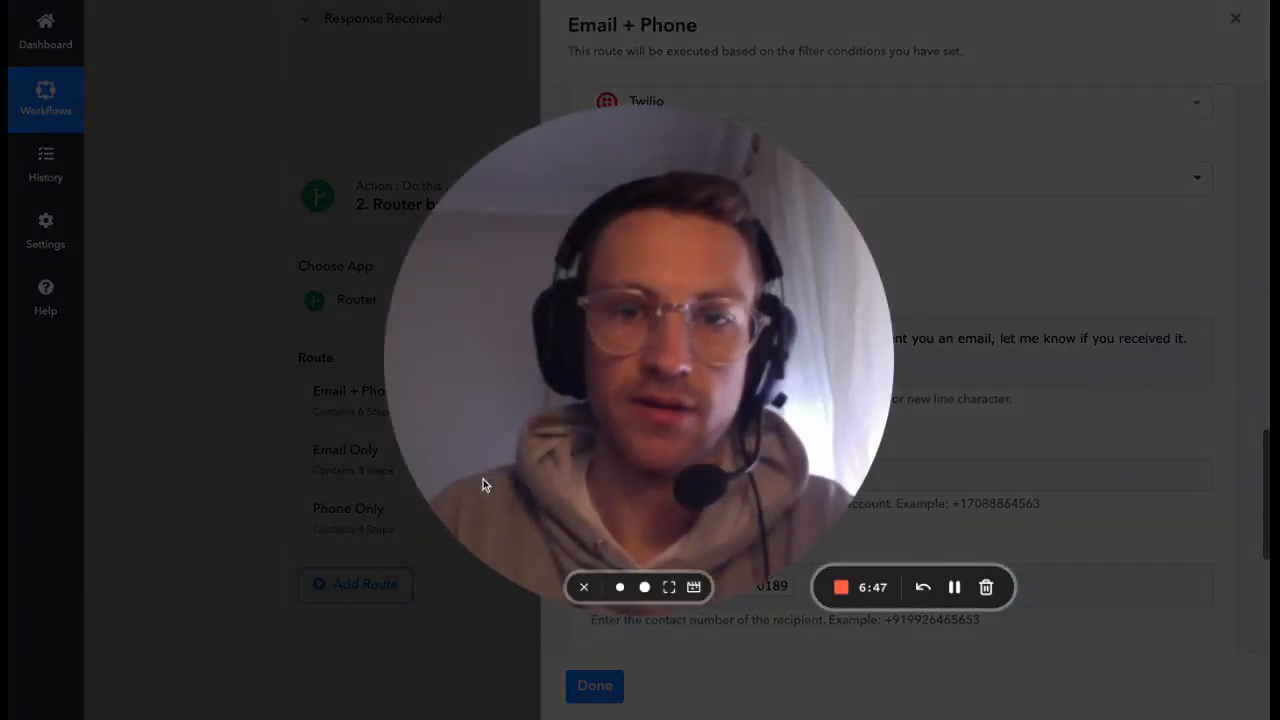